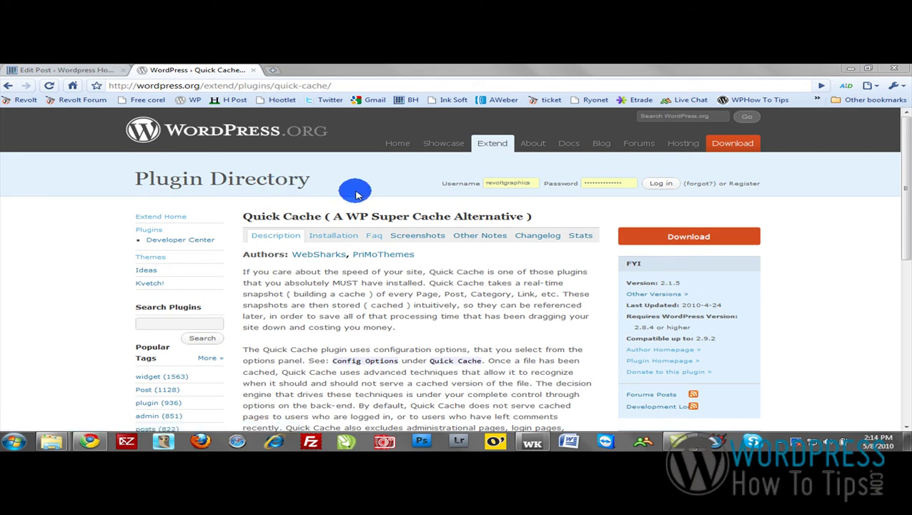
Switch to the WordPress admin site and open the page for adding new plugins
{"action": "left_click", "coordinate": [82, 69]}
{"action": "scroll", "coordinate": [91, 224], "scroll_direction": "up", "scroll_amount": 4}
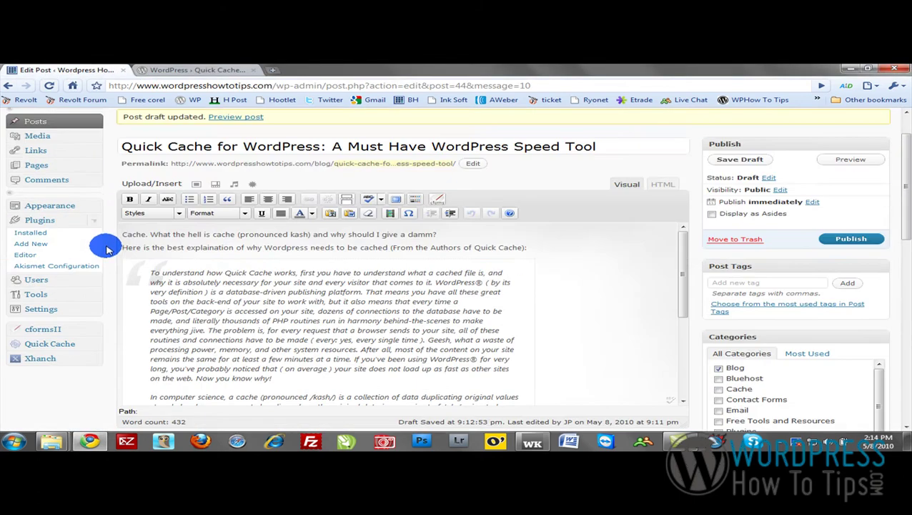
{"action": "left_click", "coordinate": [98, 221]}
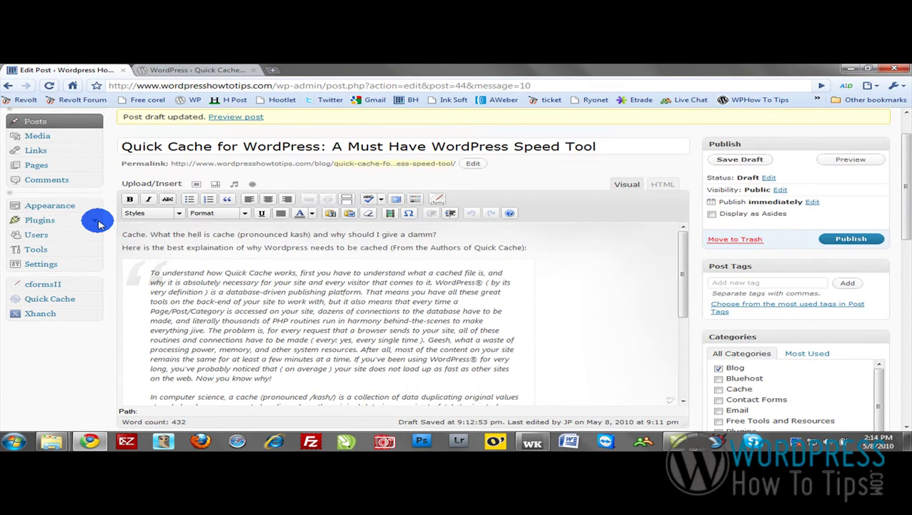
{"action": "left_click", "coordinate": [69, 223]}
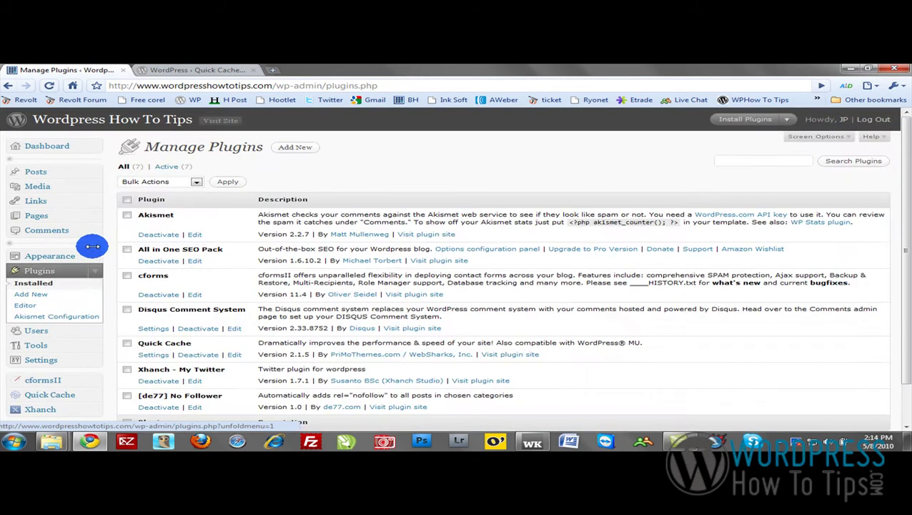
{"action": "left_click", "coordinate": [35, 294]}
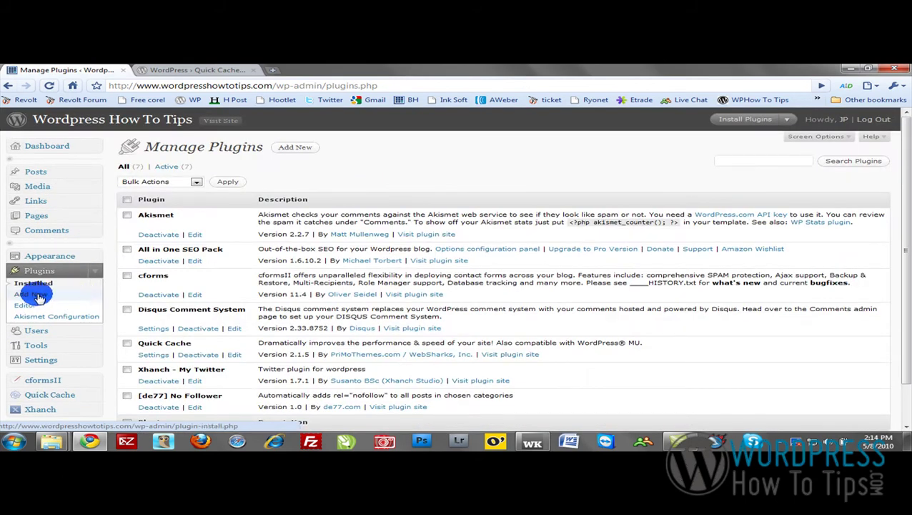
Search the plugins for "quick cache" and check the install information of Quick Cache ( A WP Super Cache Alternative )
{"action": "left_click", "coordinate": [191, 238]}
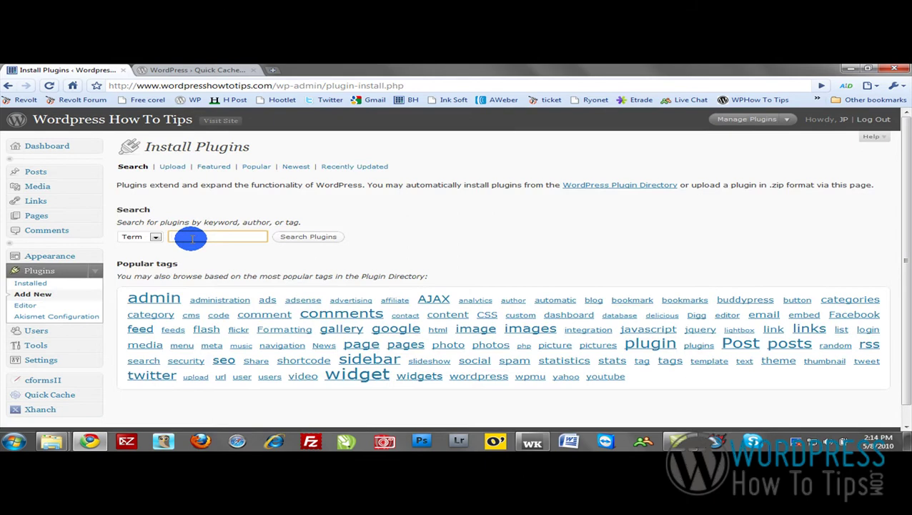
{"action": "type", "text": "quick cache"}
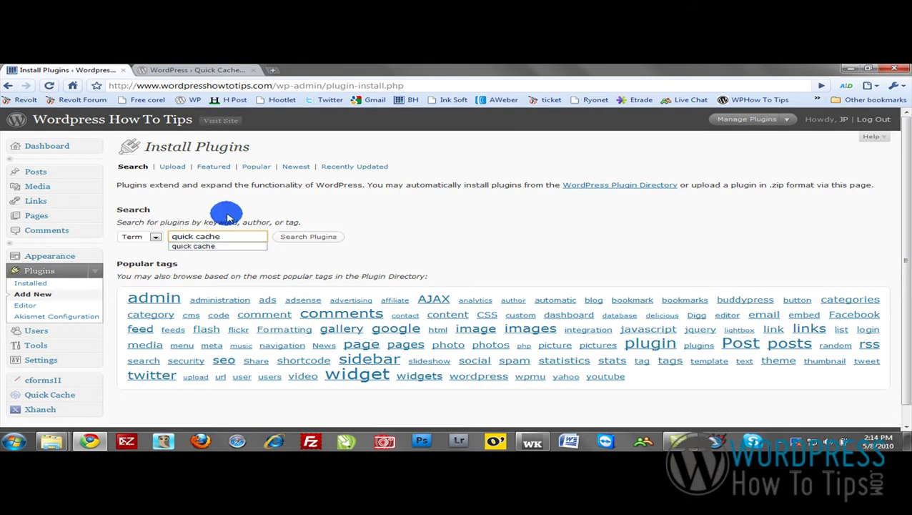
{"action": "left_click", "coordinate": [308, 237]}
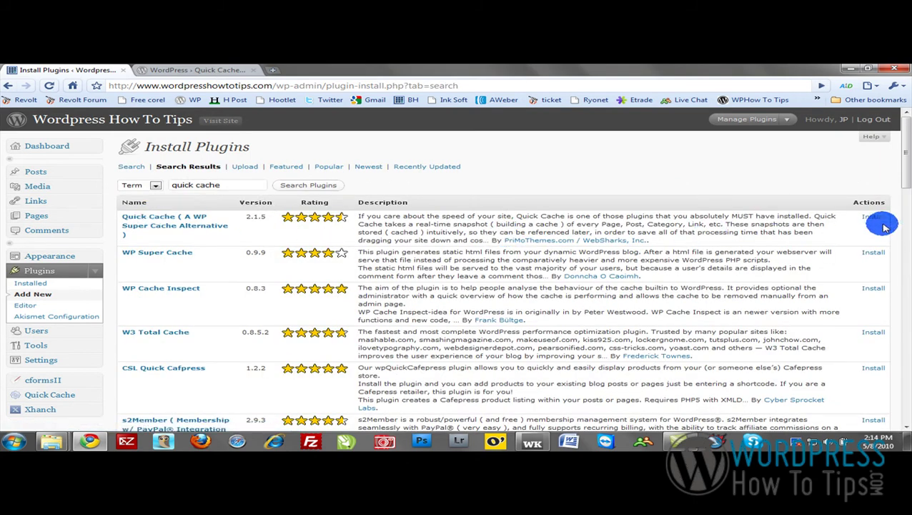
{"action": "left_click", "coordinate": [879, 220]}
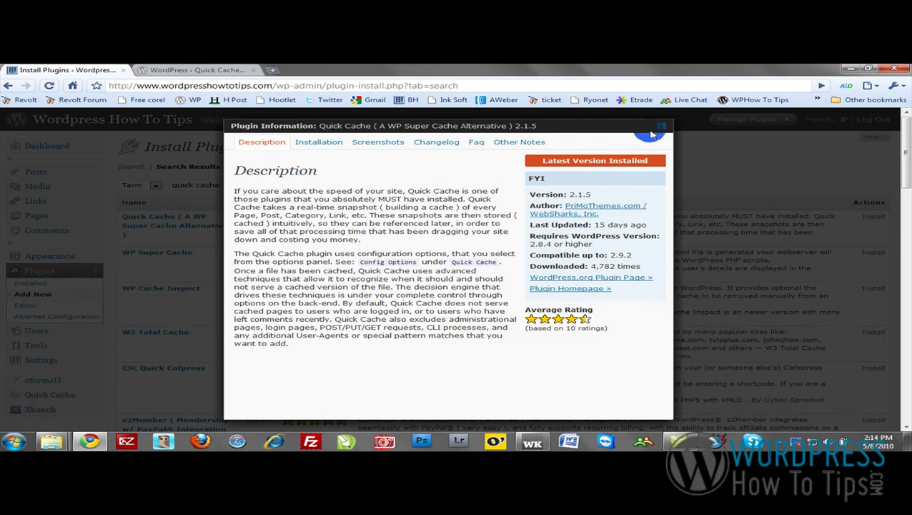
{"action": "left_click", "coordinate": [661, 127]}
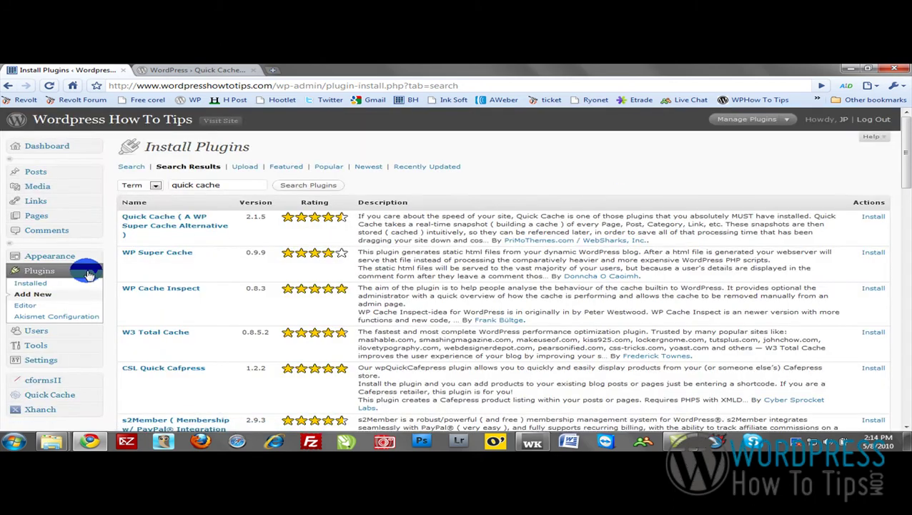
Collapse the Plugins section of the admin navigation and open the Quick Cache Info page
{"action": "left_click", "coordinate": [89, 275]}
{"action": "scroll", "coordinate": [91, 286], "scroll_direction": "down", "scroll_amount": 1}
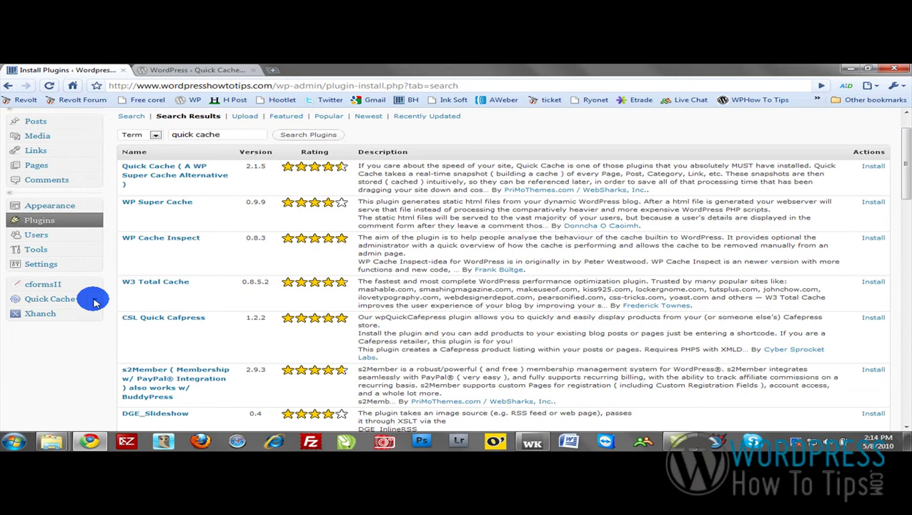
{"action": "left_click", "coordinate": [93, 300]}
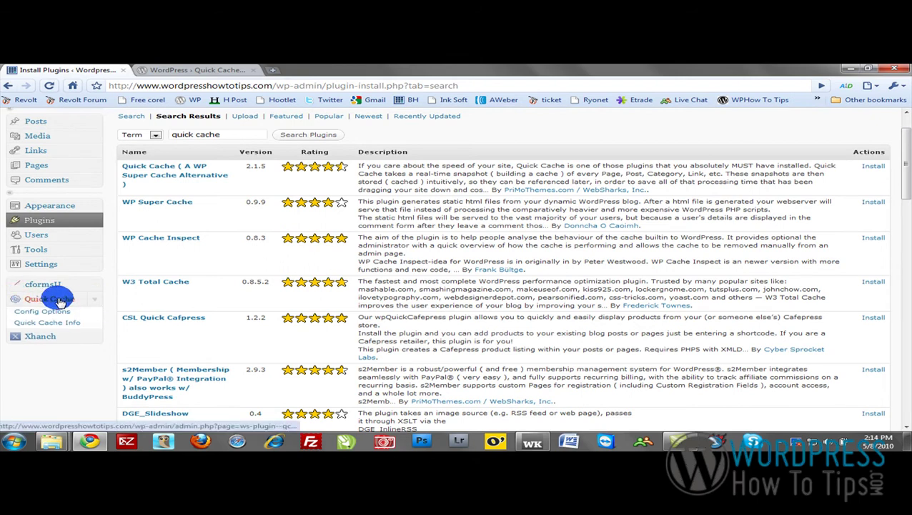
{"action": "left_click", "coordinate": [63, 323]}
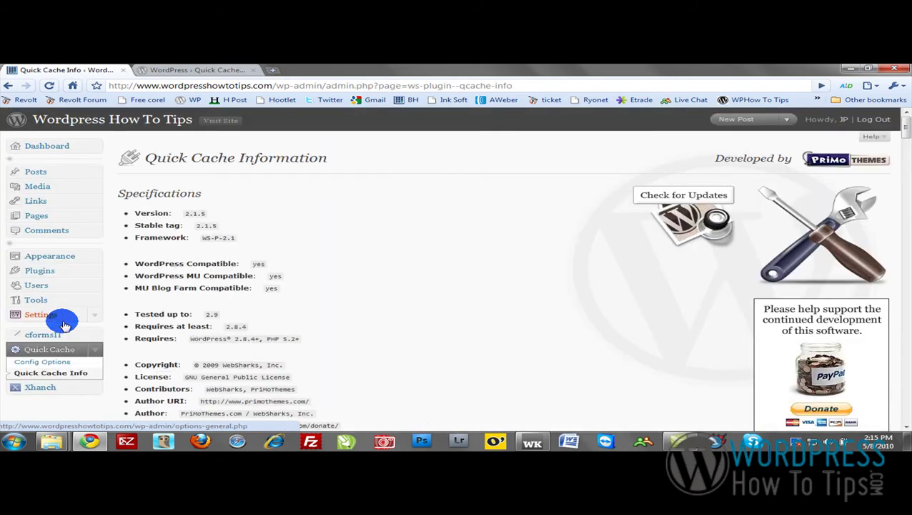
Read through the Quick Cache information page, including its specifications, installation notes, WP Super Cache comparison and frequently asked questions
{"action": "scroll", "coordinate": [309, 301], "scroll_direction": "down", "scroll_amount": 10}
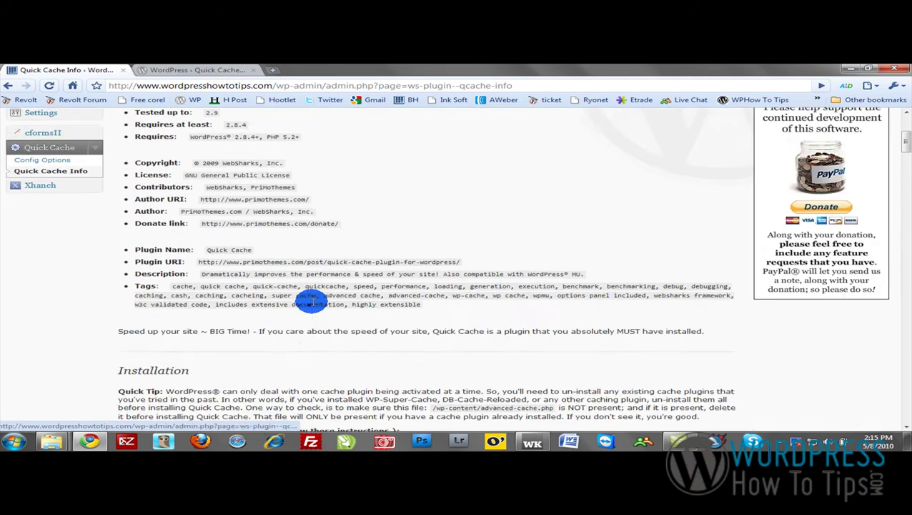
{"action": "scroll", "coordinate": [312, 304], "scroll_direction": "down", "scroll_amount": 5}
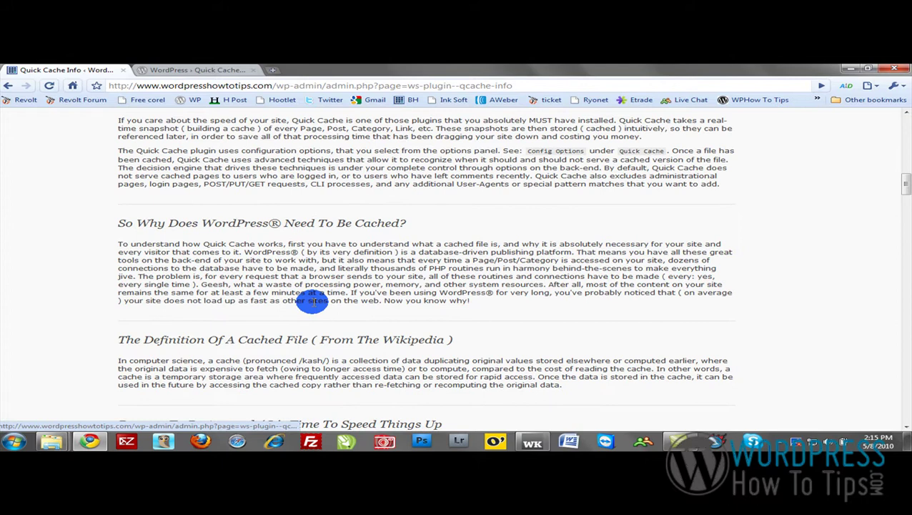
{"action": "scroll", "coordinate": [312, 301], "scroll_direction": "down", "scroll_amount": 10}
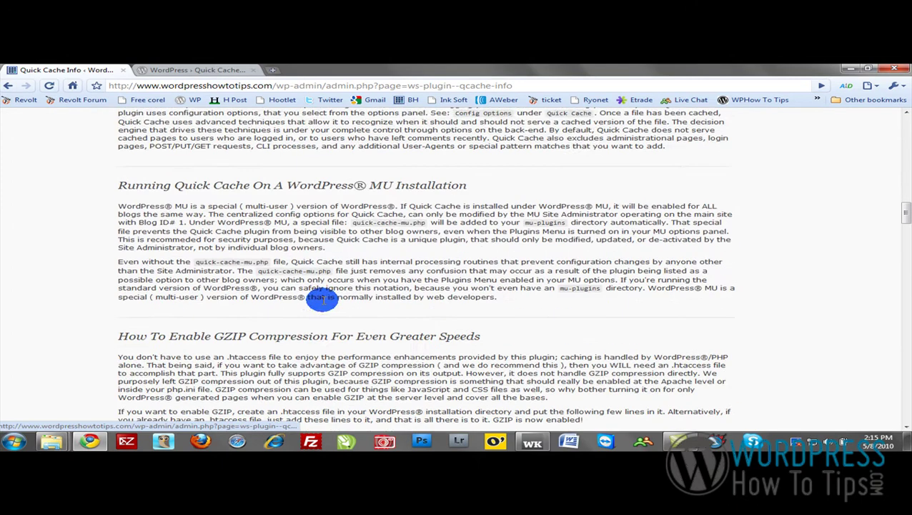
{"action": "scroll", "coordinate": [322, 299], "scroll_direction": "down", "scroll_amount": 1}
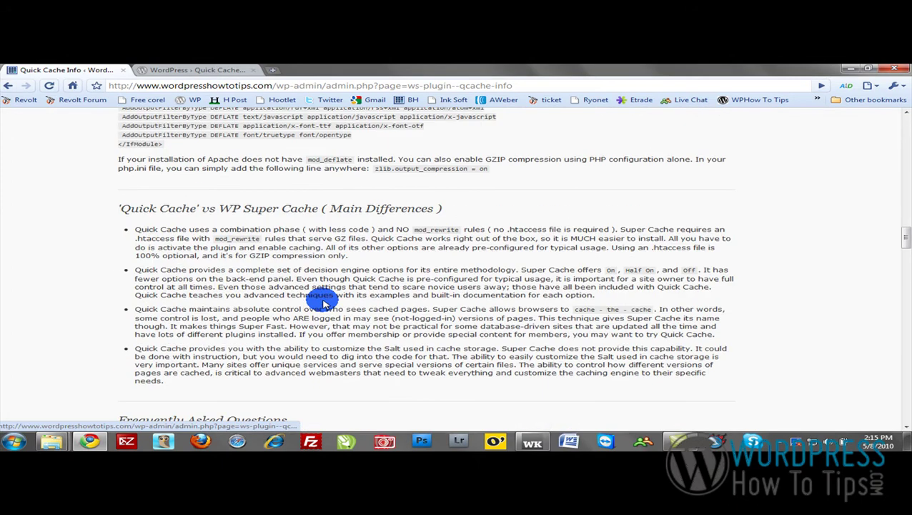
{"action": "scroll", "coordinate": [323, 303], "scroll_direction": "down", "scroll_amount": 4}
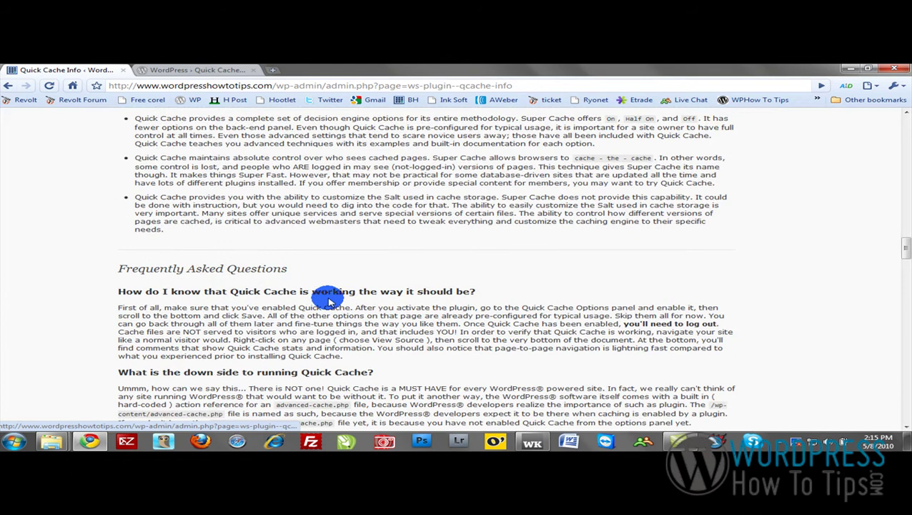
{"action": "scroll", "coordinate": [327, 302], "scroll_direction": "down", "scroll_amount": 6}
{"action": "scroll", "coordinate": [333, 302], "scroll_direction": "down", "scroll_amount": 4}
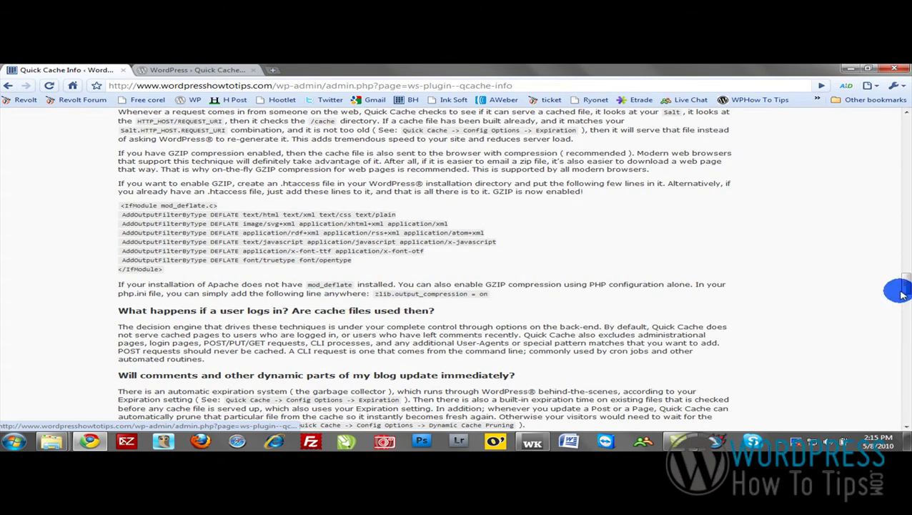
{"action": "left_click_drag", "start_coordinate": [905, 286], "coordinate": [885, 128]}
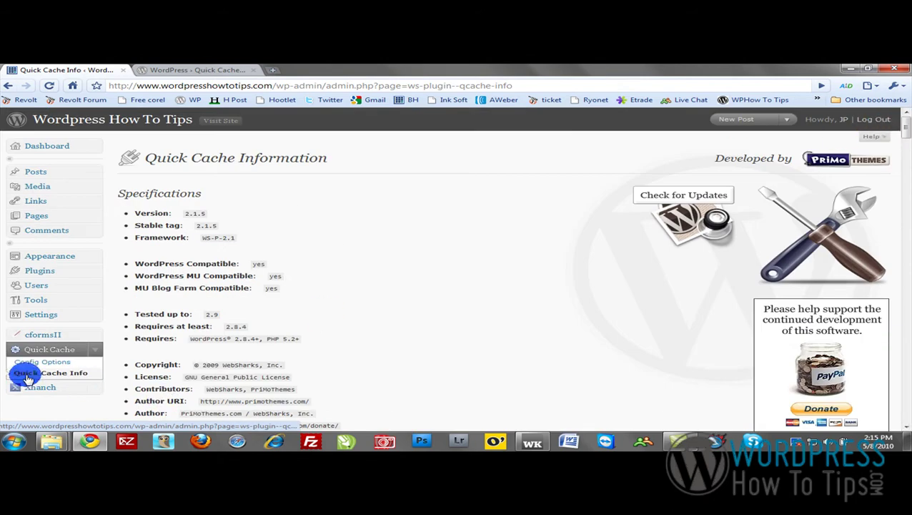
Open the Quick Cache Config Options page, collapse all option sections and expand them all again
{"action": "left_click", "coordinate": [30, 372]}
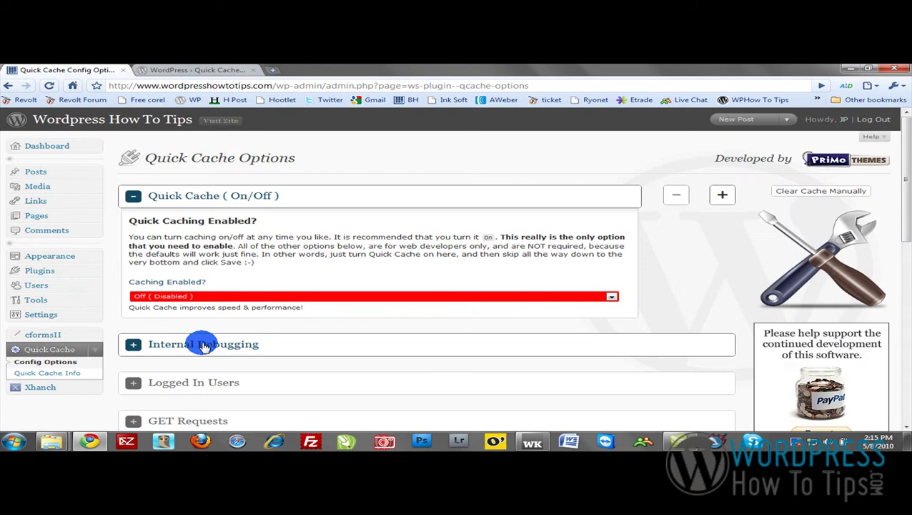
{"action": "left_click", "coordinate": [676, 194]}
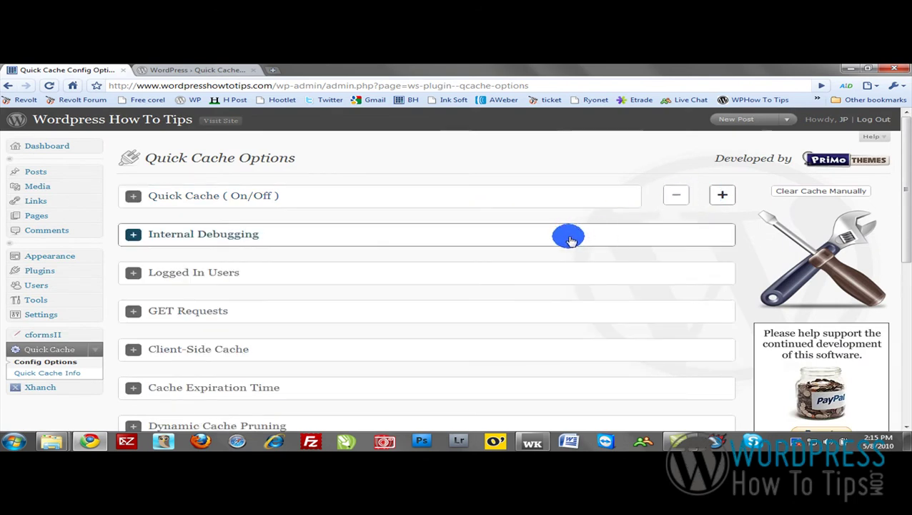
{"action": "left_click", "coordinate": [726, 195]}
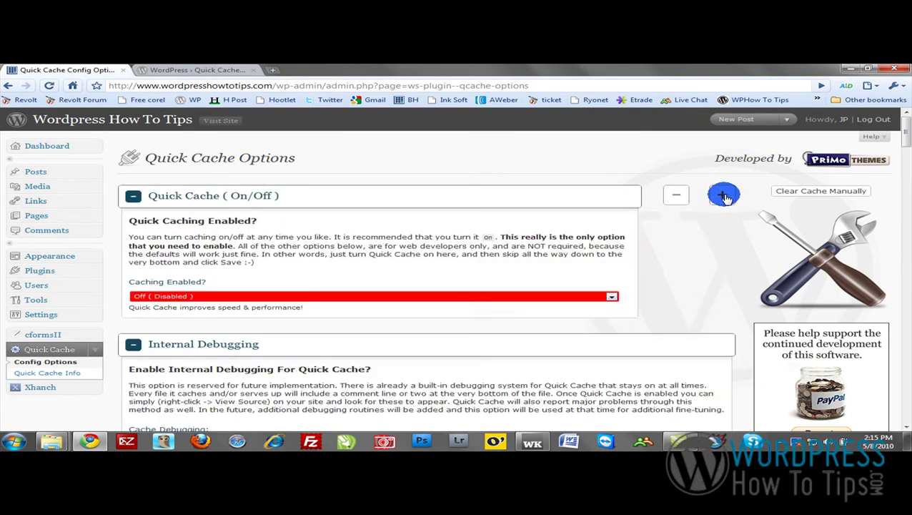
Review the Quick Cache options from Internal Debugging through the full XML sitemap URL field under Sitemap Auto-Caching
{"action": "scroll", "coordinate": [720, 199], "scroll_direction": "down", "scroll_amount": 3}
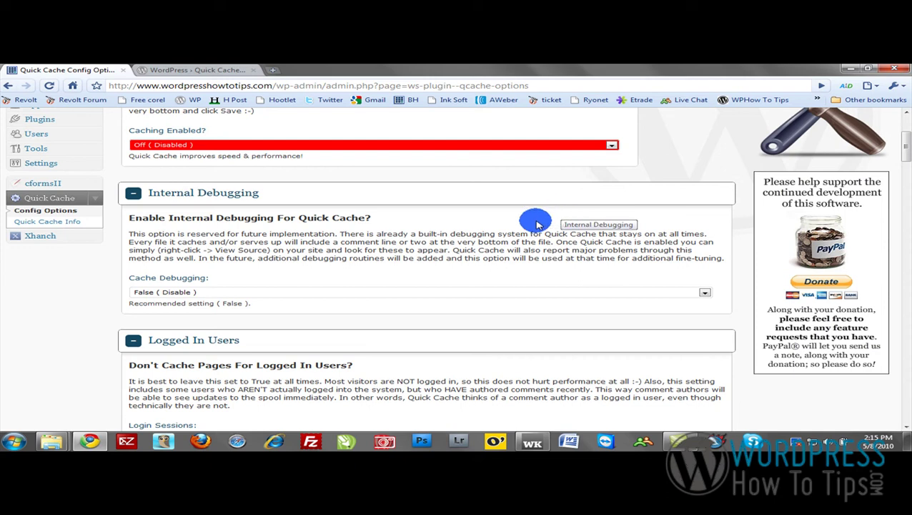
{"action": "scroll", "coordinate": [529, 226], "scroll_direction": "down", "scroll_amount": 3}
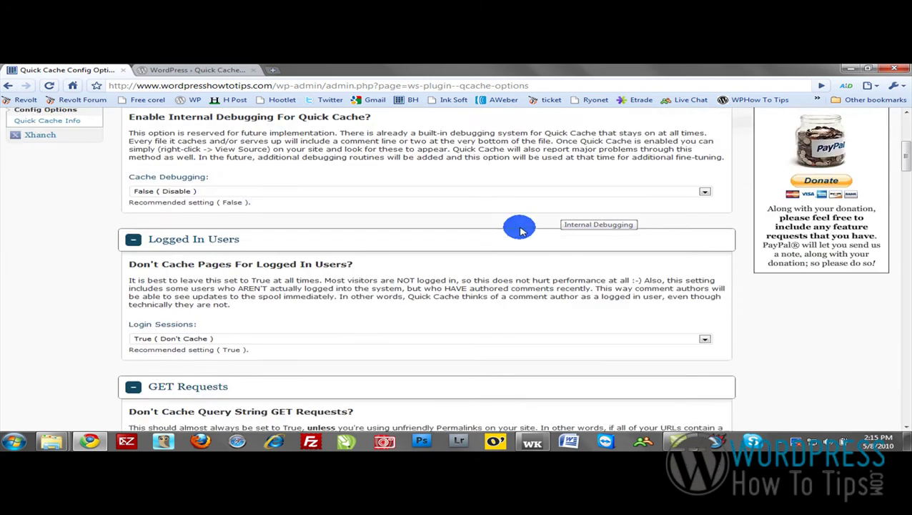
{"action": "scroll", "coordinate": [520, 230], "scroll_direction": "down", "scroll_amount": 6}
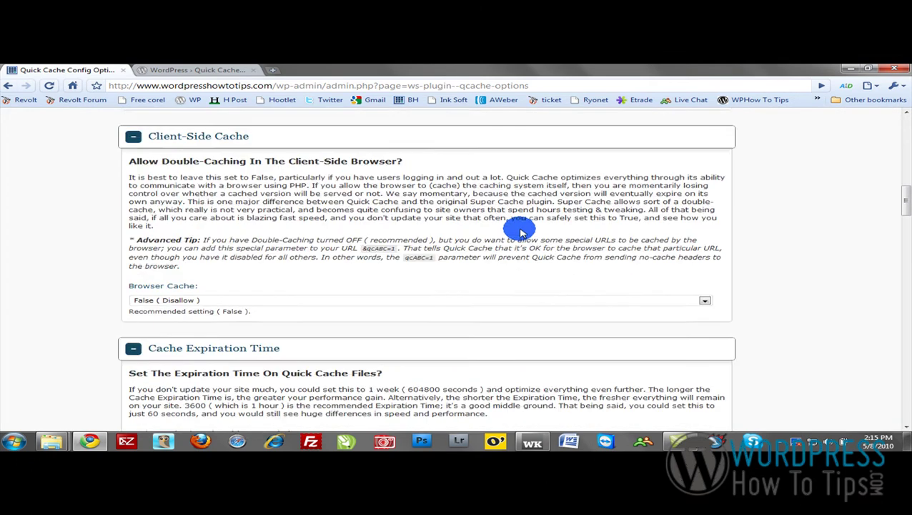
{"action": "scroll", "coordinate": [520, 230], "scroll_direction": "down", "scroll_amount": 8}
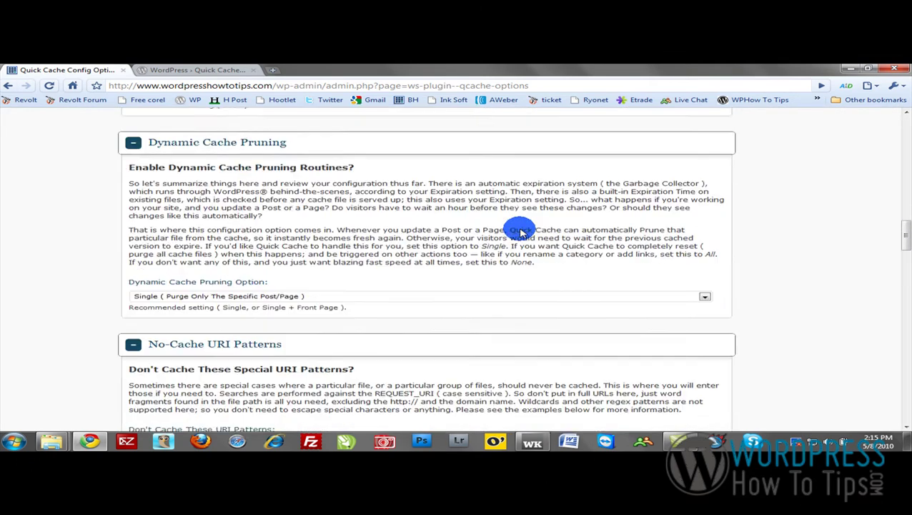
{"action": "scroll", "coordinate": [520, 231], "scroll_direction": "down", "scroll_amount": 5}
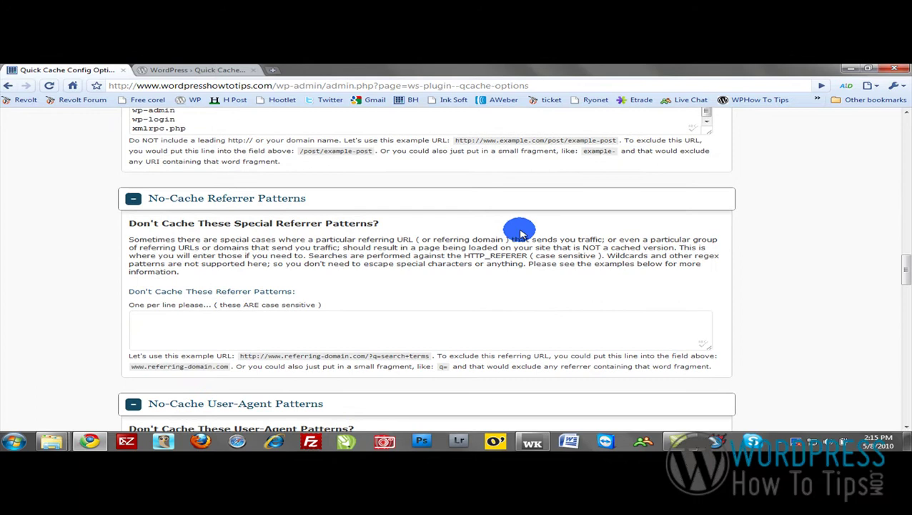
{"action": "scroll", "coordinate": [520, 232], "scroll_direction": "down", "scroll_amount": 9}
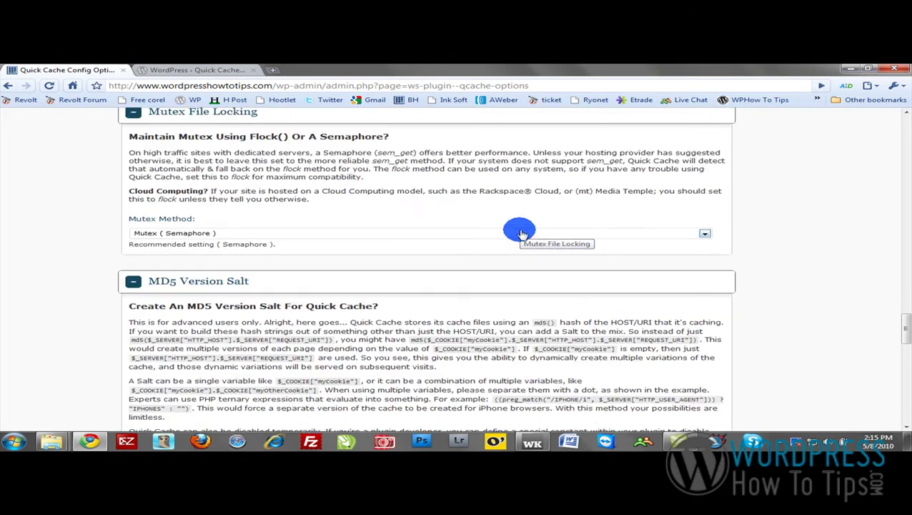
{"action": "scroll", "coordinate": [520, 232], "scroll_direction": "down", "scroll_amount": 2}
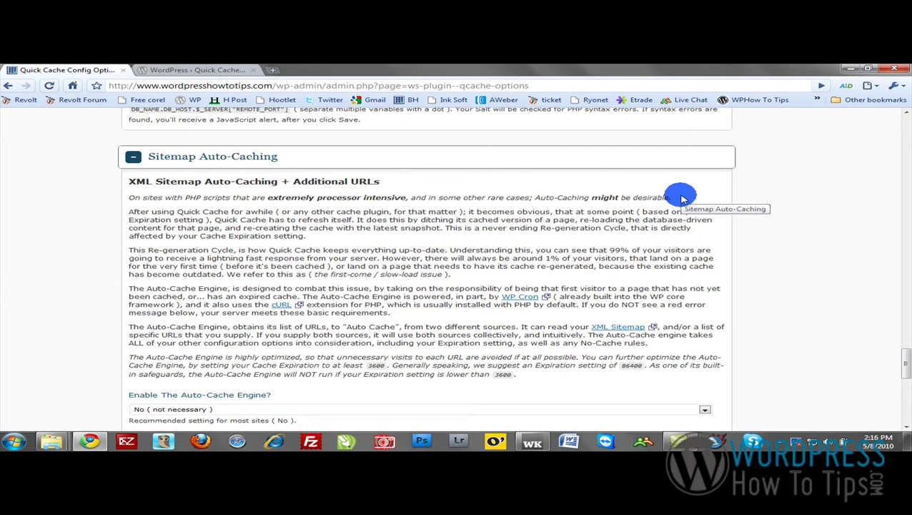
{"action": "scroll", "coordinate": [597, 228], "scroll_direction": "down", "scroll_amount": 2}
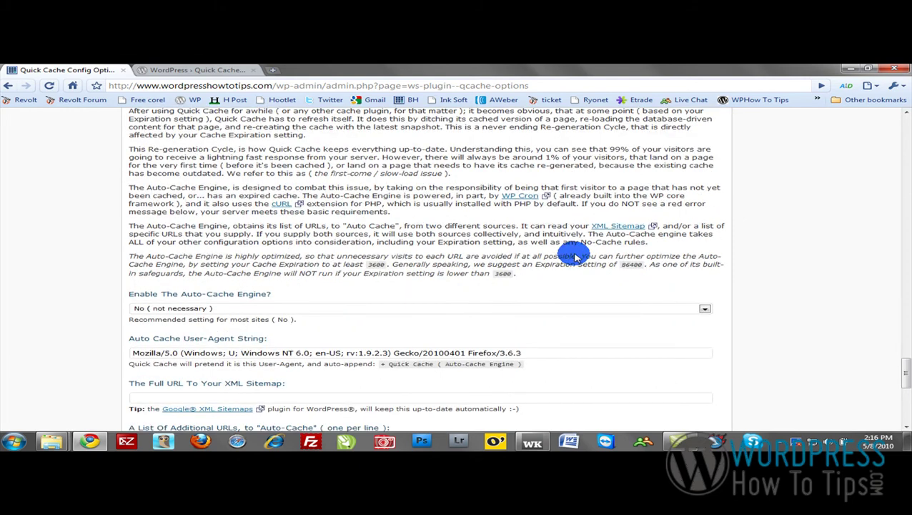
{"action": "scroll", "coordinate": [565, 280], "scroll_direction": "down", "scroll_amount": 1}
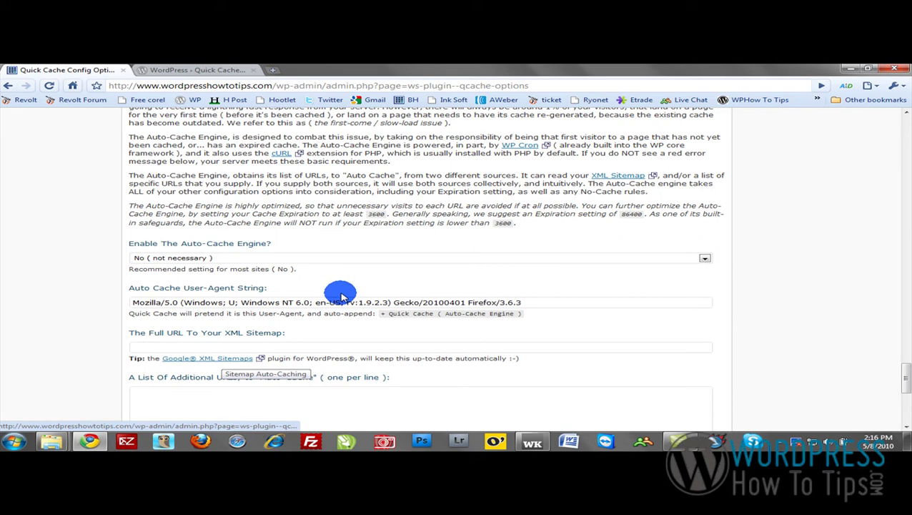
{"action": "left_click", "coordinate": [170, 346]}
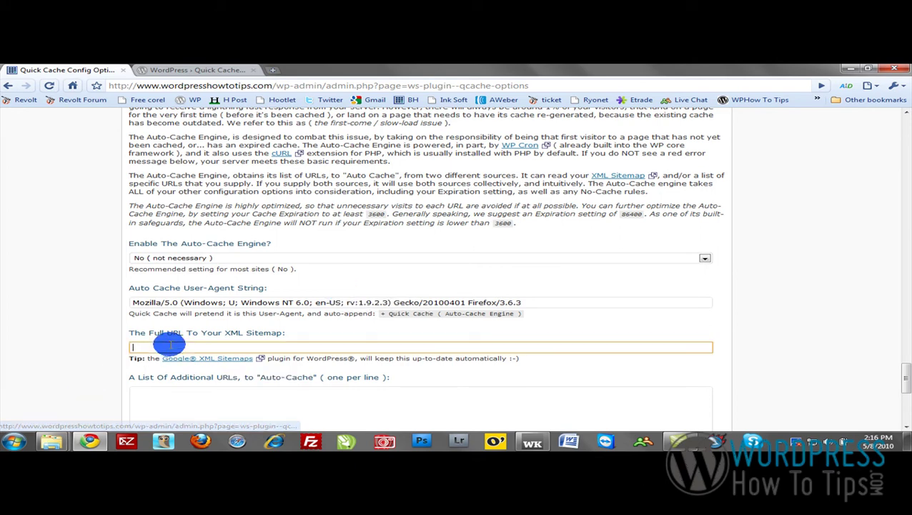
Expand the Settings section of the admin navigation to check its entries, and collapse it again
{"action": "scroll", "coordinate": [17, 284], "scroll_direction": "up", "scroll_amount": 5}
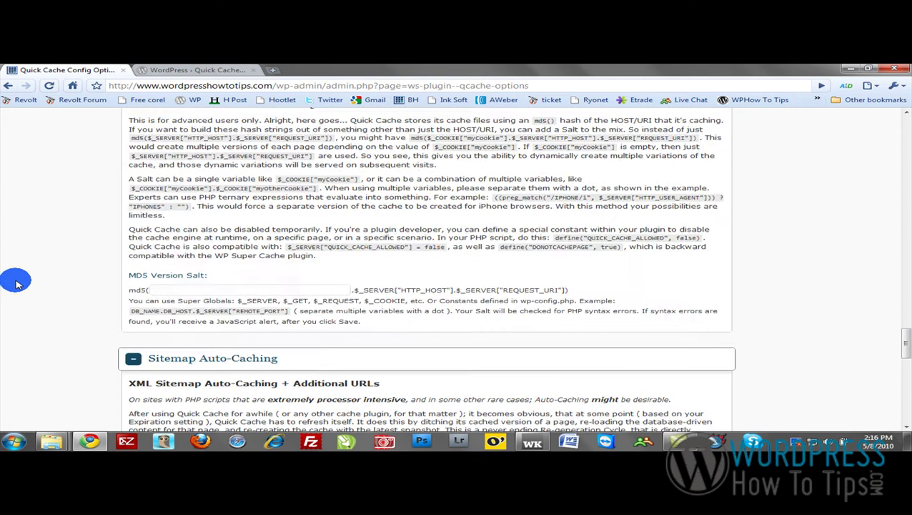
{"action": "scroll", "coordinate": [17, 284], "scroll_direction": "up", "scroll_amount": 15}
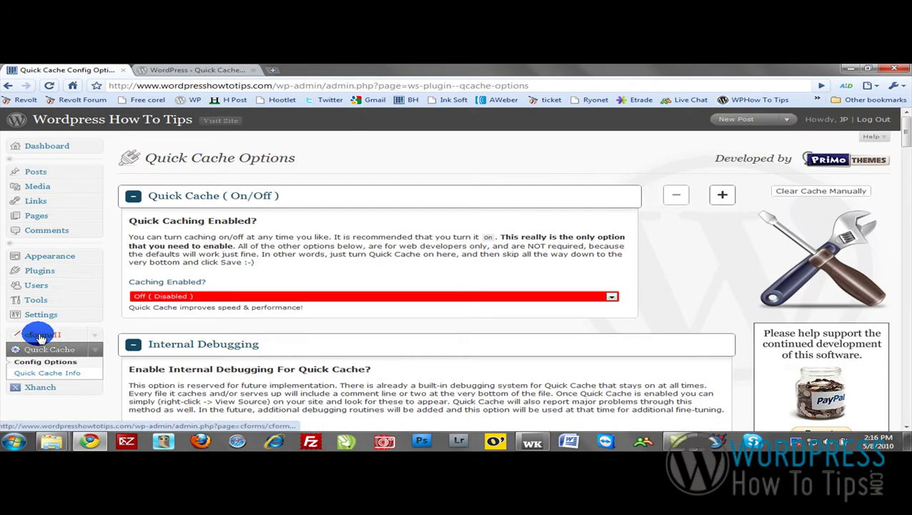
{"action": "left_click", "coordinate": [95, 315]}
{"action": "scroll", "coordinate": [96, 320], "scroll_direction": "down", "scroll_amount": 3}
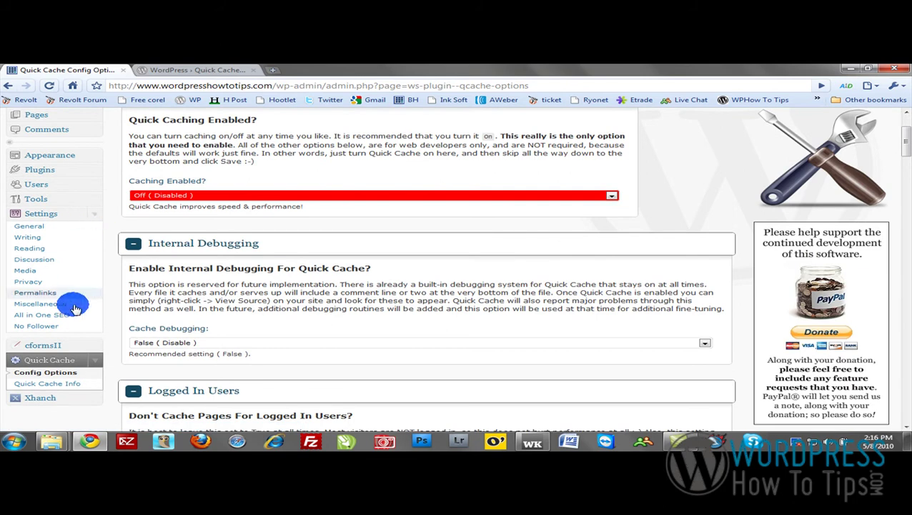
{"action": "left_click", "coordinate": [94, 213]}
Go back to the Sitemap Auto-Caching options and place the cursor in the full XML sitemap URL field
{"action": "scroll", "coordinate": [130, 402], "scroll_direction": "down", "scroll_amount": 10}
{"action": "scroll", "coordinate": [358, 323], "scroll_direction": "down", "scroll_amount": 20}
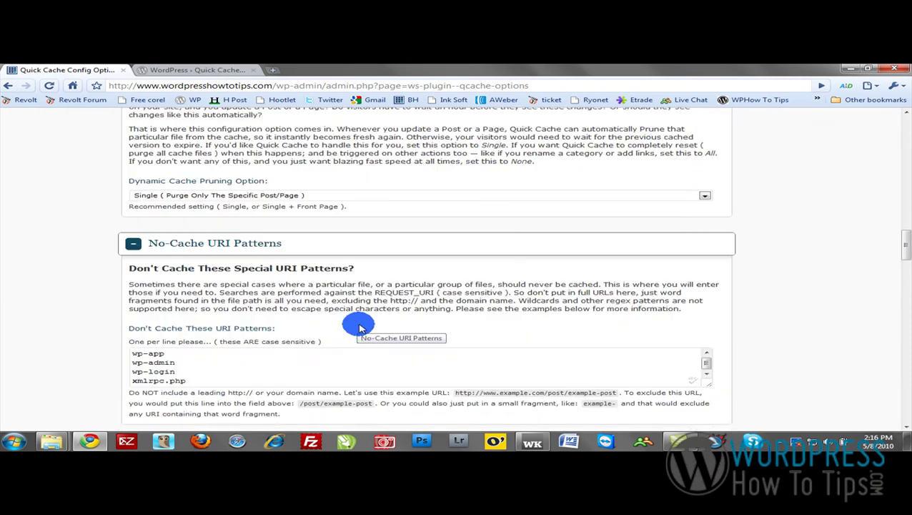
{"action": "scroll", "coordinate": [358, 325], "scroll_direction": "down", "scroll_amount": 5}
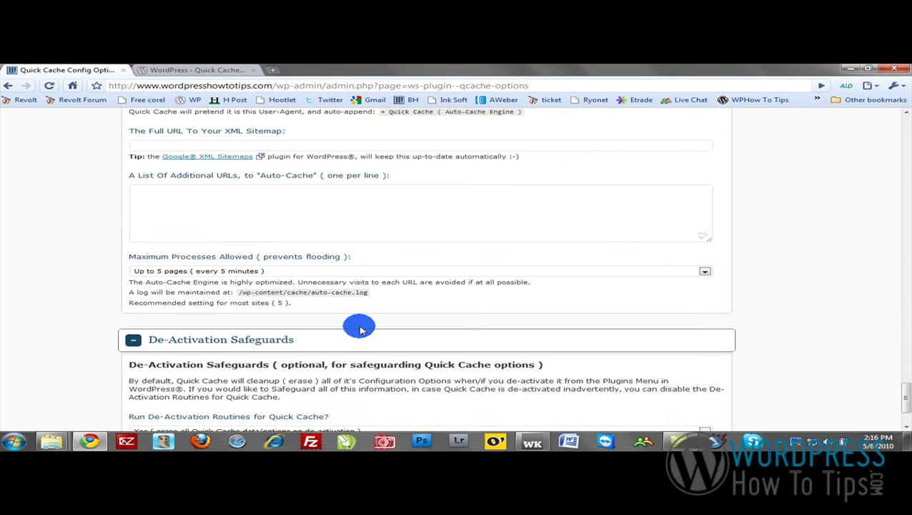
{"action": "scroll", "coordinate": [357, 326], "scroll_direction": "up", "scroll_amount": 3}
{"action": "scroll", "coordinate": [350, 325], "scroll_direction": "up", "scroll_amount": 5}
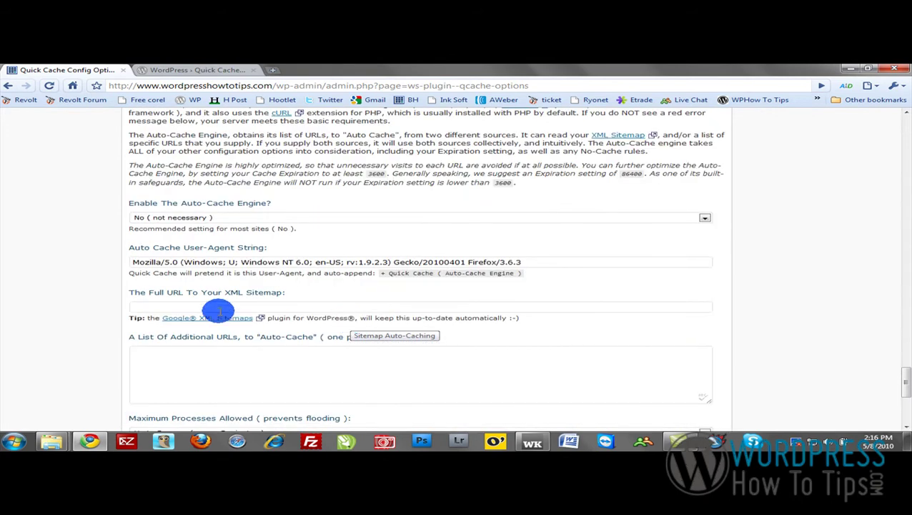
{"action": "left_click", "coordinate": [170, 306]}
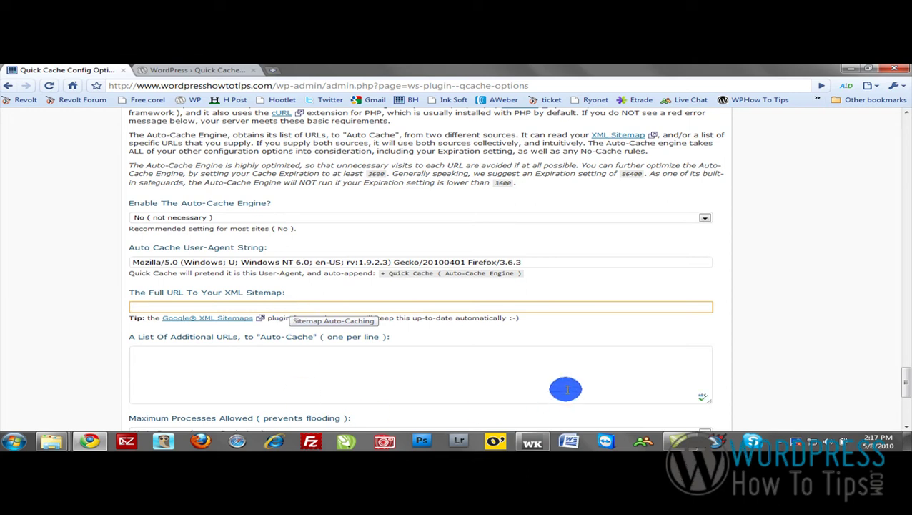
Collapse all Quick Cache option sections and set Caching Enabled to On ( Enabled ) in the Quick Cache ( On/Off ) section
{"action": "left_click_drag", "start_coordinate": [903, 384], "coordinate": [905, 132]}
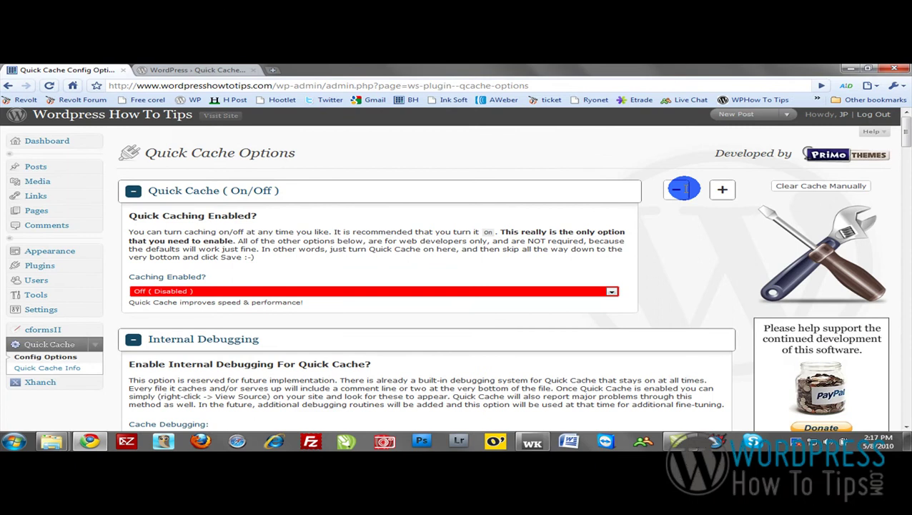
{"action": "left_click", "coordinate": [676, 190]}
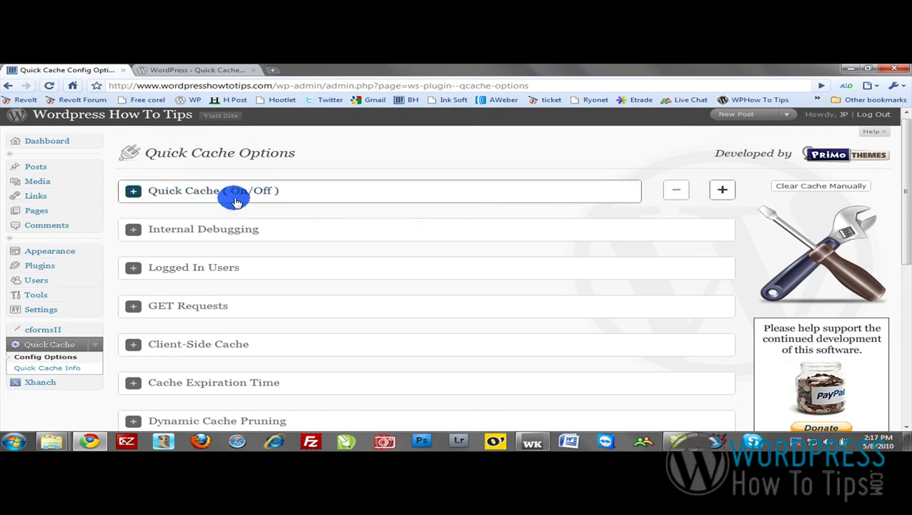
{"action": "left_click", "coordinate": [131, 192]}
{"action": "left_click", "coordinate": [147, 290]}
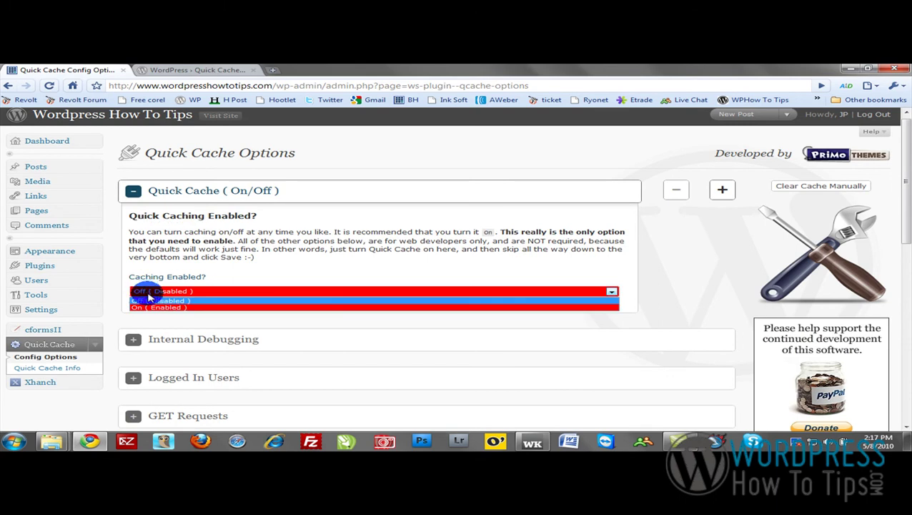
{"action": "left_click", "coordinate": [153, 307]}
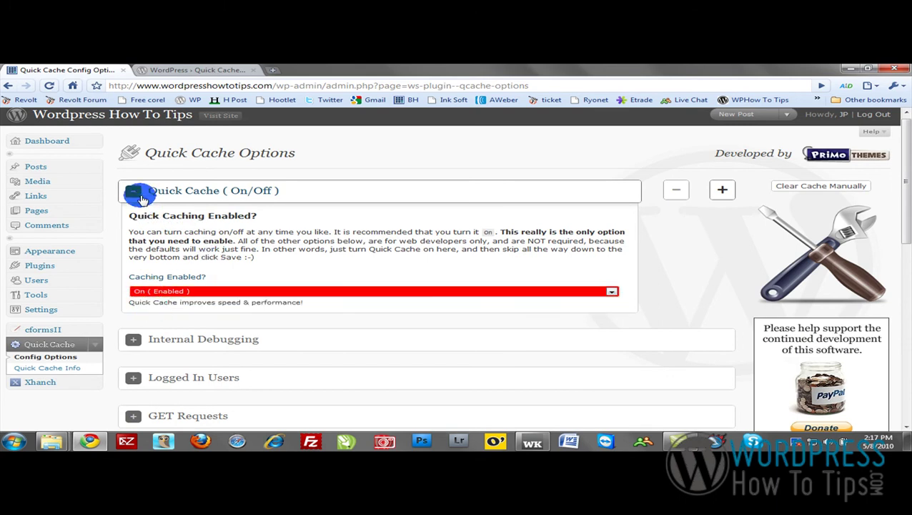
{"action": "left_click", "coordinate": [132, 190]}
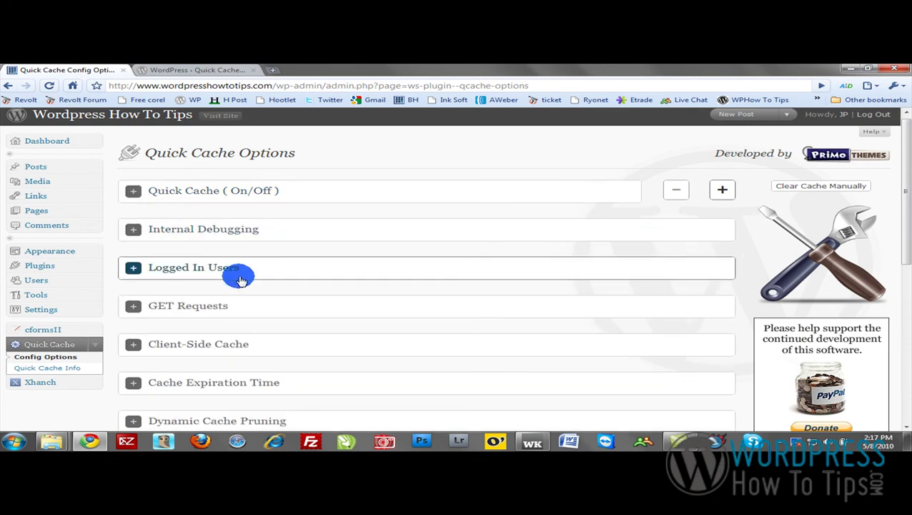
Set Browser Cache to True ( Allow ) in the Client-Side Cache section and collapse the section
{"action": "scroll", "coordinate": [236, 279], "scroll_direction": "down", "scroll_amount": 2}
{"action": "left_click", "coordinate": [133, 294]}
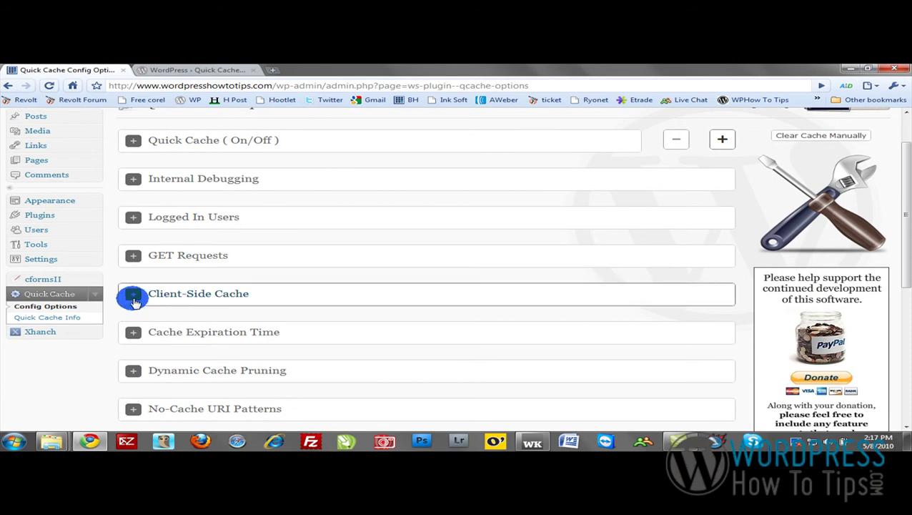
{"action": "scroll", "coordinate": [164, 301], "scroll_direction": "down", "scroll_amount": 3}
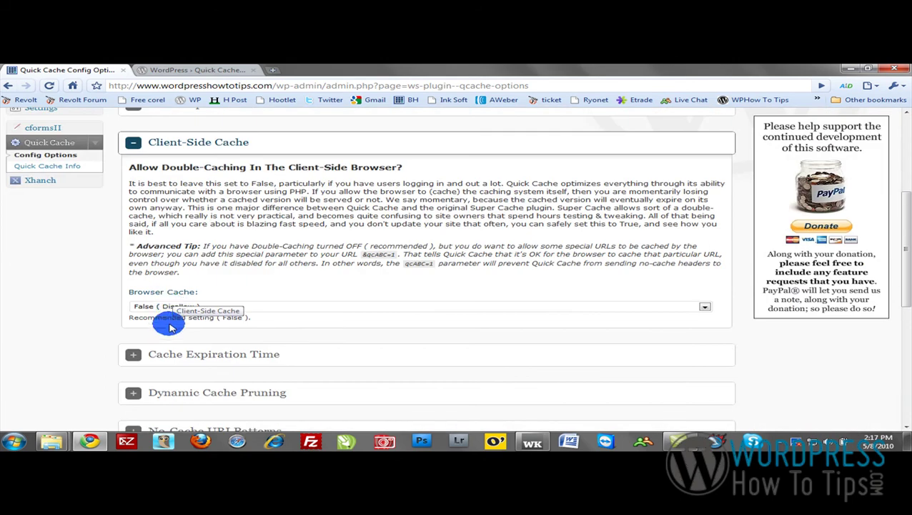
{"action": "left_click", "coordinate": [170, 307]}
{"action": "left_click", "coordinate": [173, 322]}
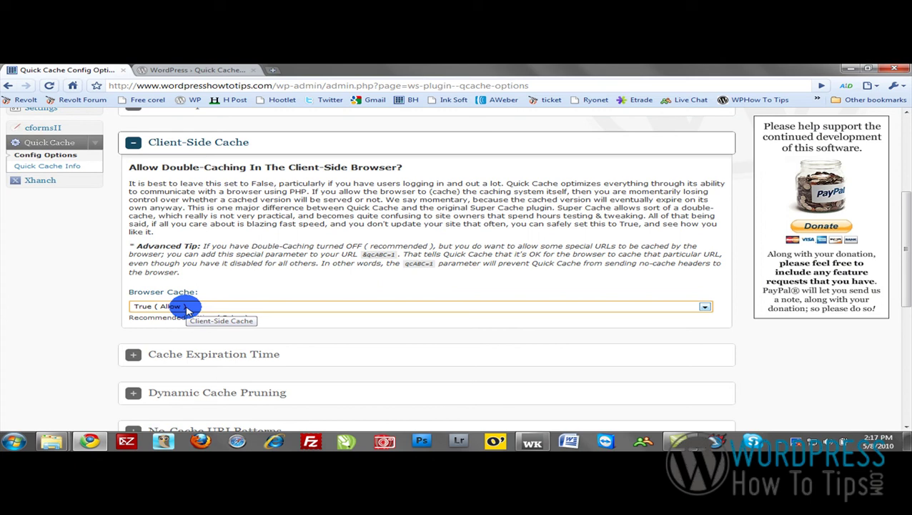
{"action": "left_click", "coordinate": [133, 142]}
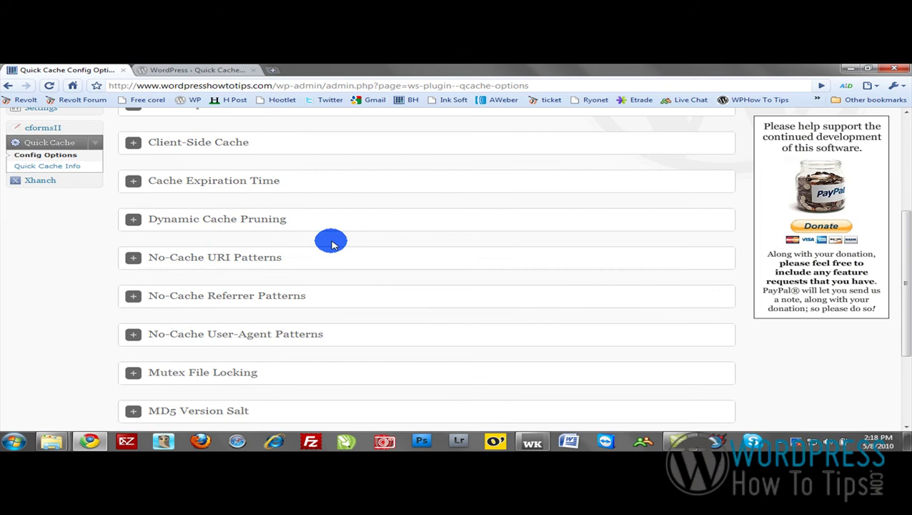
Save the changed Quick Cache options
{"action": "scroll", "coordinate": [383, 286], "scroll_direction": "down", "scroll_amount": 1}
{"action": "scroll", "coordinate": [381, 286], "scroll_direction": "down", "scroll_amount": 3}
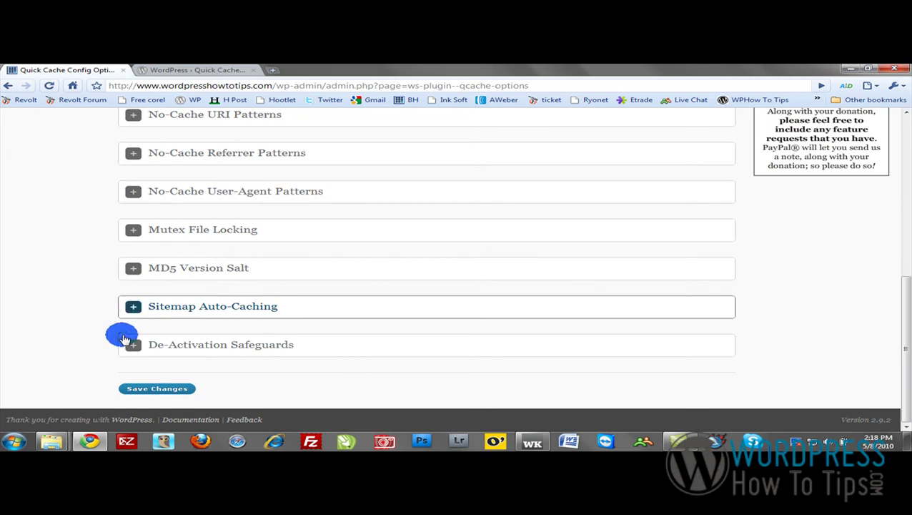
{"action": "left_click", "coordinate": [155, 387]}
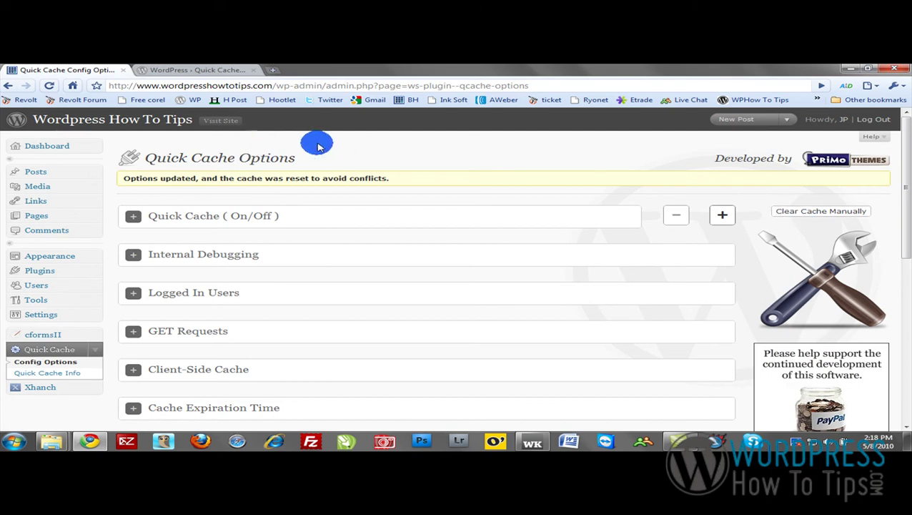
Log out of WordPress and check the end of the public home page's source for the Quick Cache comments
{"action": "left_click", "coordinate": [875, 120]}
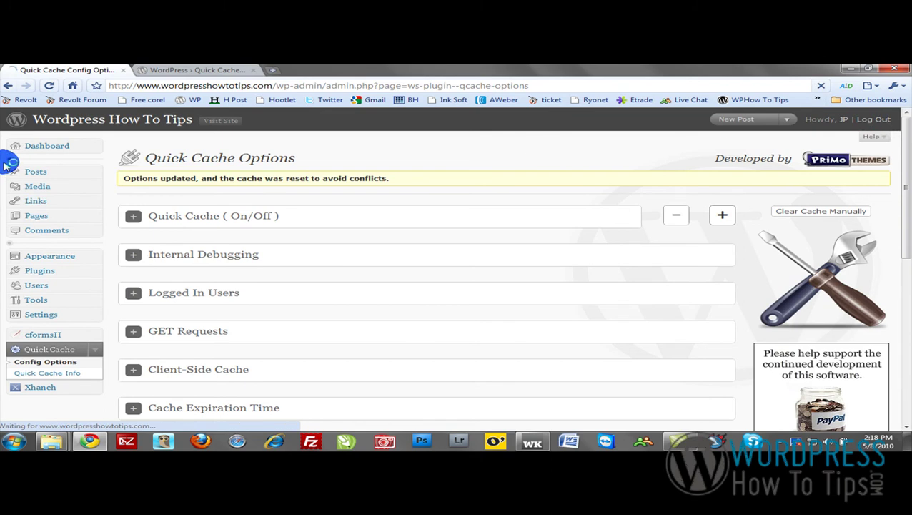
{"action": "left_click", "coordinate": [45, 114]}
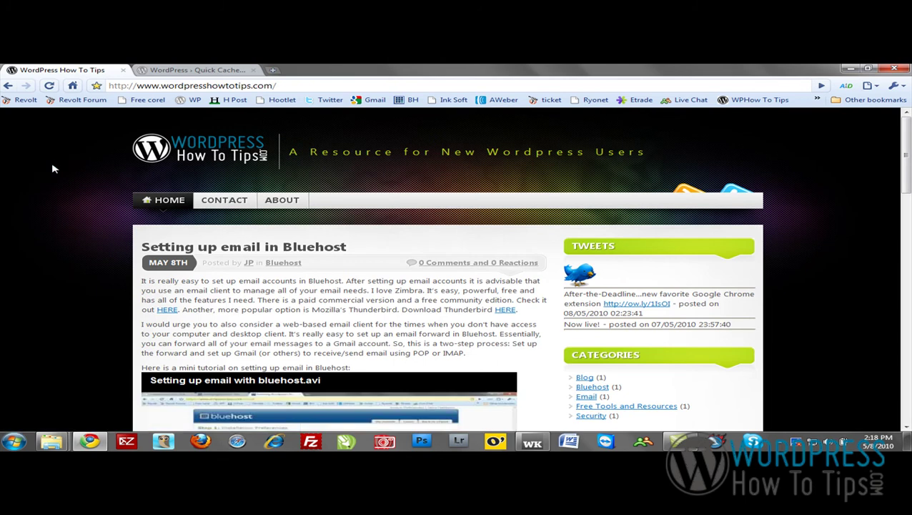
{"action": "right_click", "coordinate": [91, 169]}
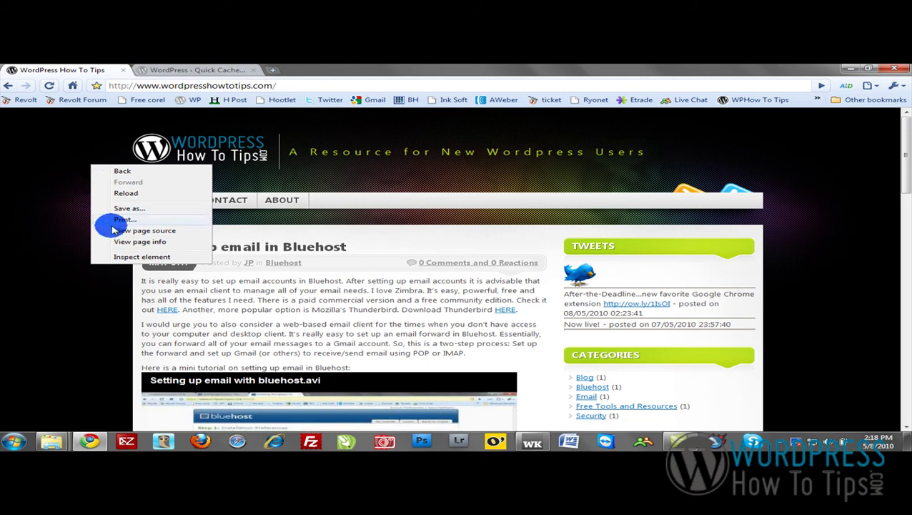
{"action": "left_click", "coordinate": [125, 231]}
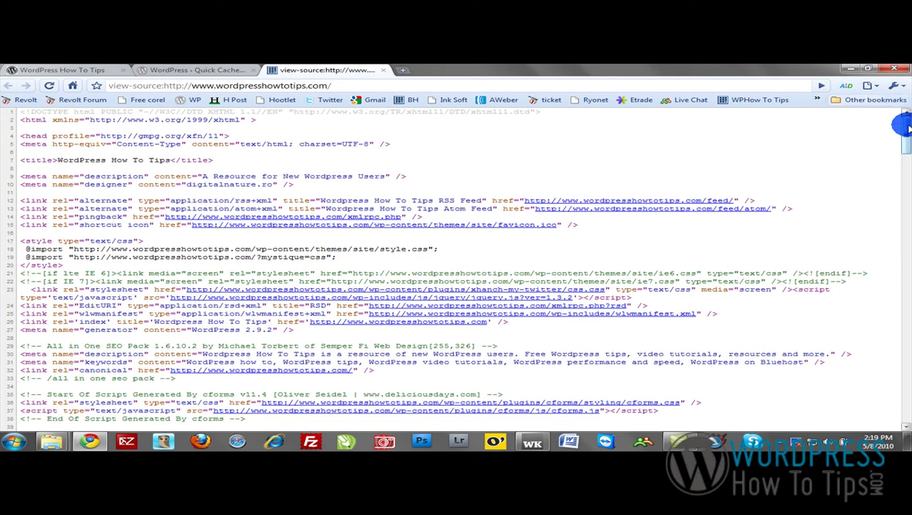
{"action": "left_click_drag", "start_coordinate": [905, 122], "coordinate": [900, 408]}
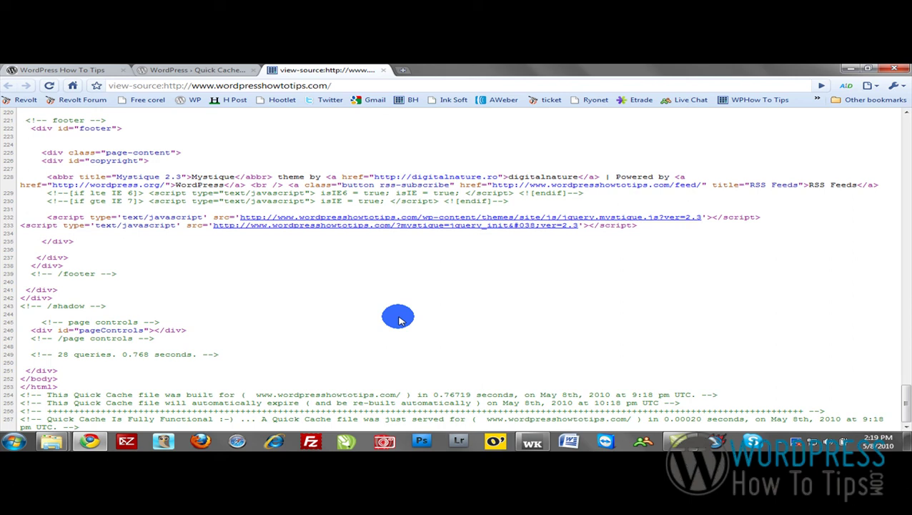
Open the plugin homepage from the WordPress.org Quick Cache listing and review its description, features and comments
{"action": "left_click", "coordinate": [212, 71]}
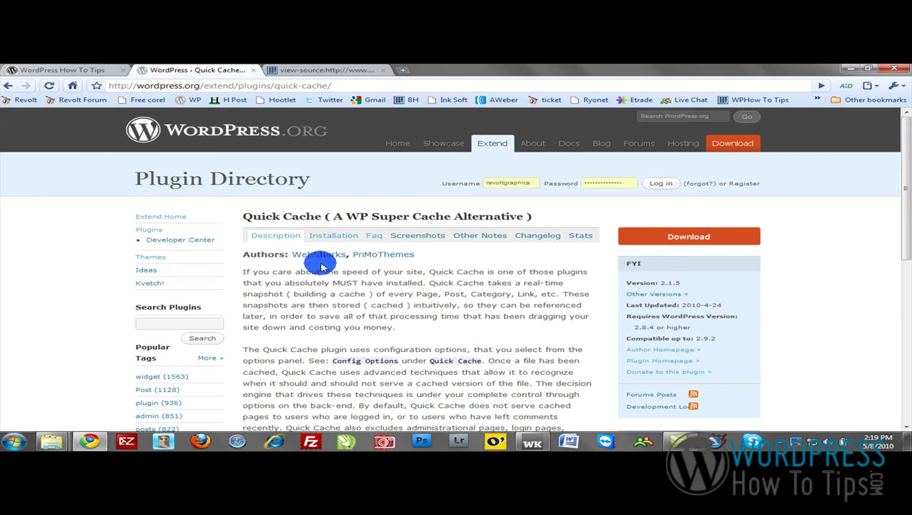
{"action": "scroll", "coordinate": [329, 266], "scroll_direction": "down", "scroll_amount": 1}
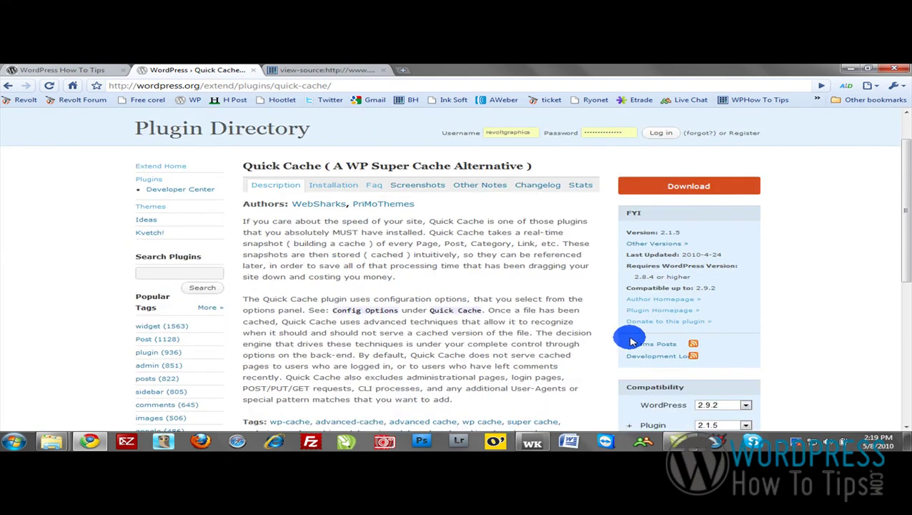
{"action": "left_click", "coordinate": [644, 312]}
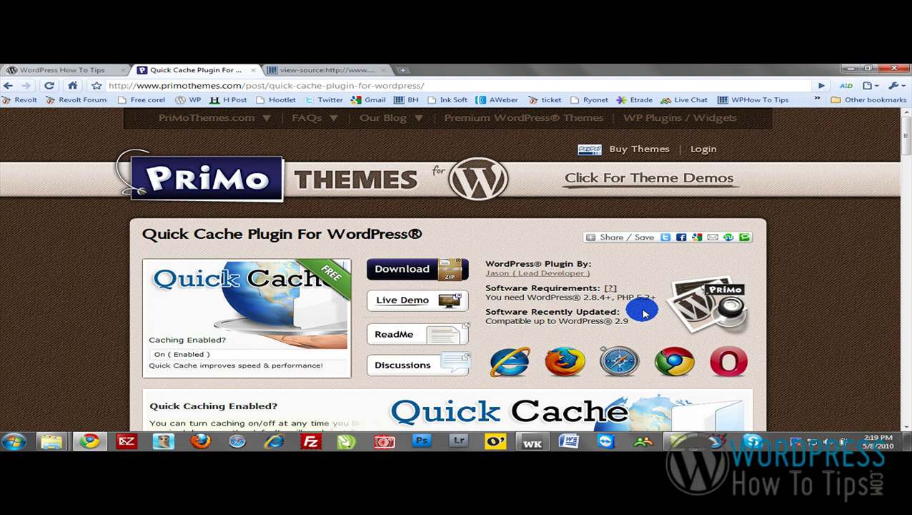
{"action": "scroll", "coordinate": [641, 312], "scroll_direction": "down", "scroll_amount": 5}
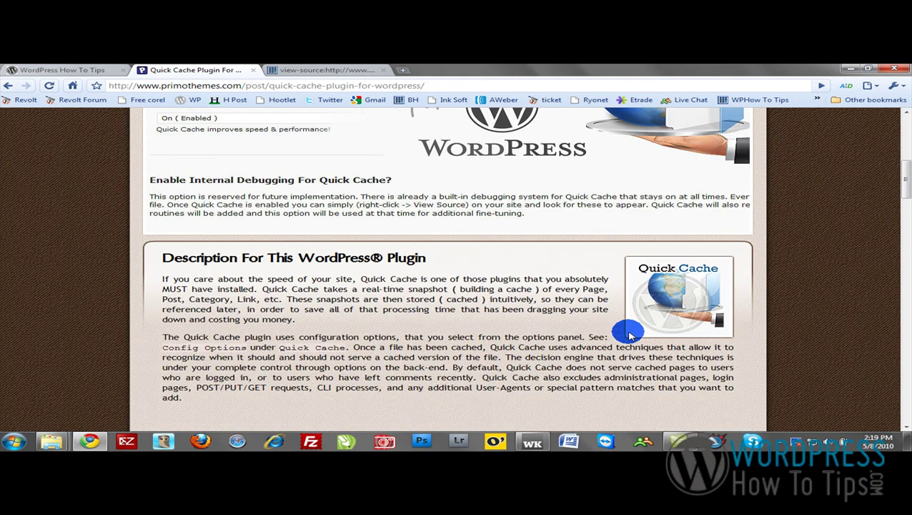
{"action": "scroll", "coordinate": [629, 334], "scroll_direction": "down", "scroll_amount": 12}
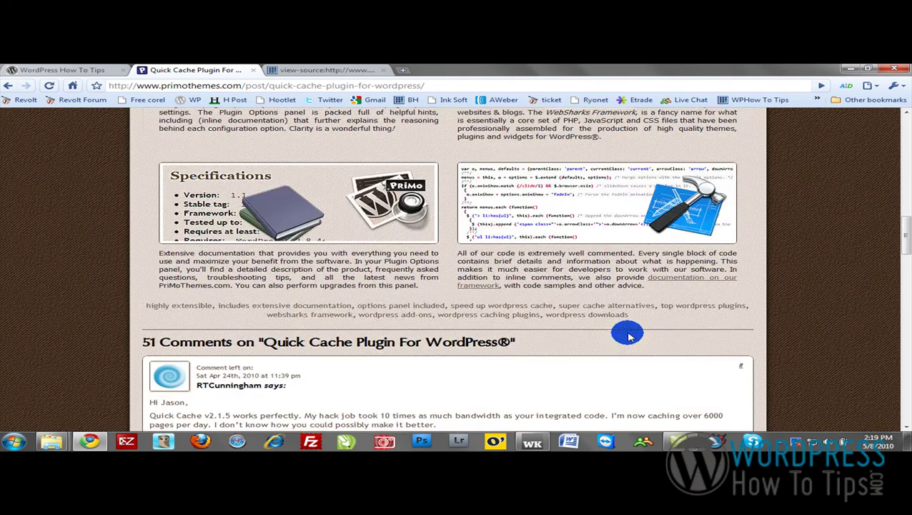
{"action": "scroll", "coordinate": [629, 334], "scroll_direction": "up", "scroll_amount": 17}
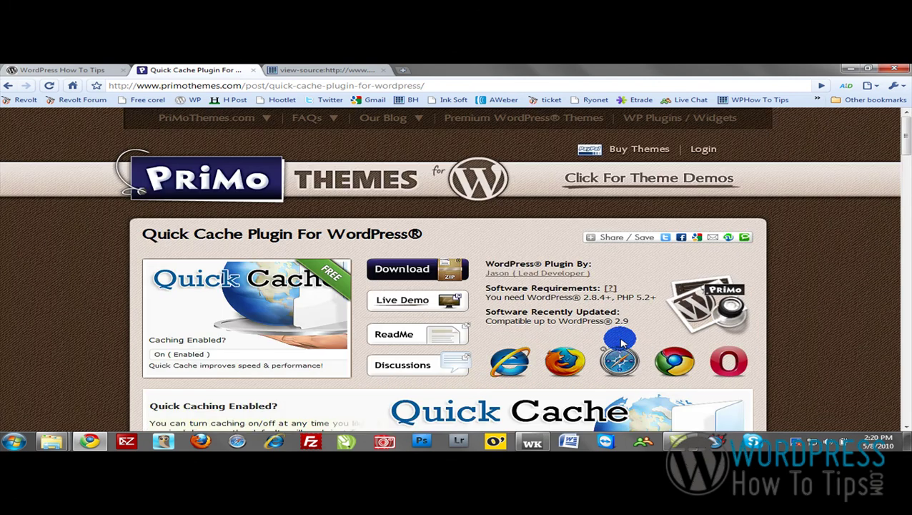
Open the WP Plugins / Widgets category on the PriMoThemes site and browse the listed plugins
{"action": "left_click", "coordinate": [695, 118]}
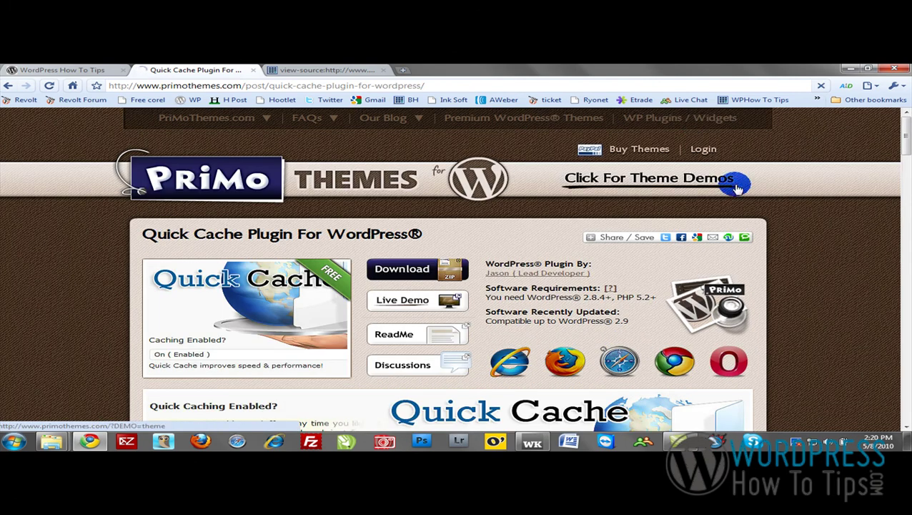
{"action": "scroll", "coordinate": [732, 196], "scroll_direction": "down", "scroll_amount": 3}
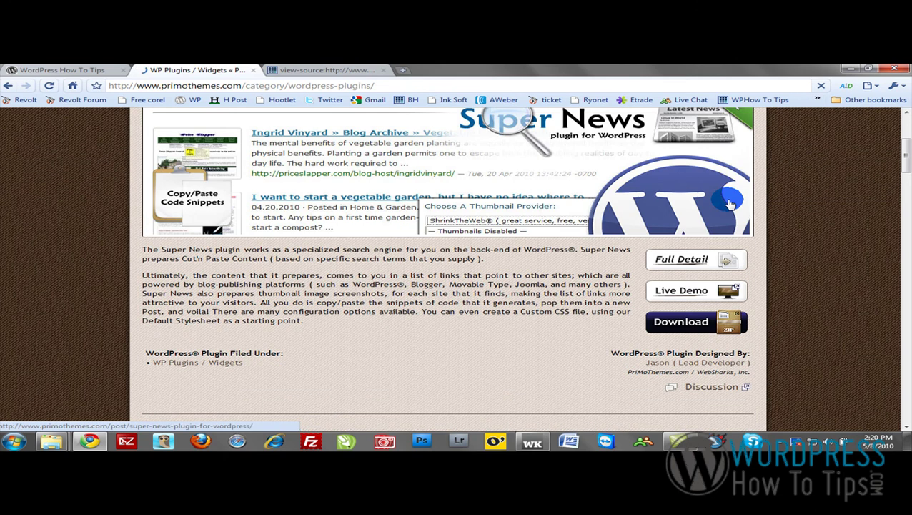
{"action": "scroll", "coordinate": [729, 206], "scroll_direction": "down", "scroll_amount": 10}
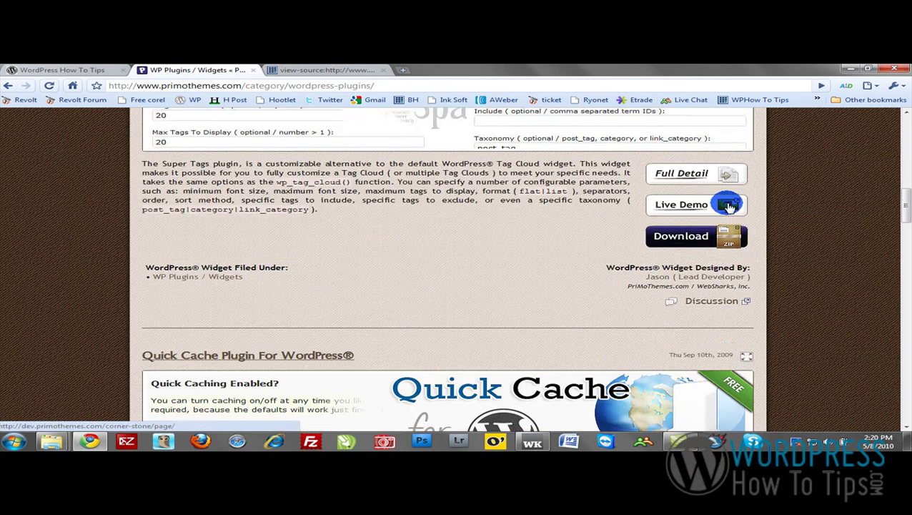
{"action": "scroll", "coordinate": [726, 204], "scroll_direction": "down", "scroll_amount": 10}
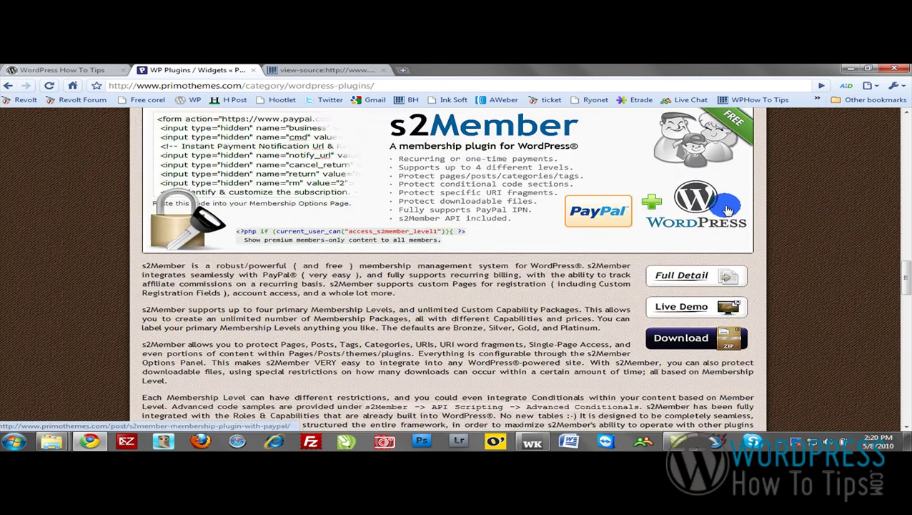
{"action": "scroll", "coordinate": [727, 209], "scroll_direction": "down", "scroll_amount": 2}
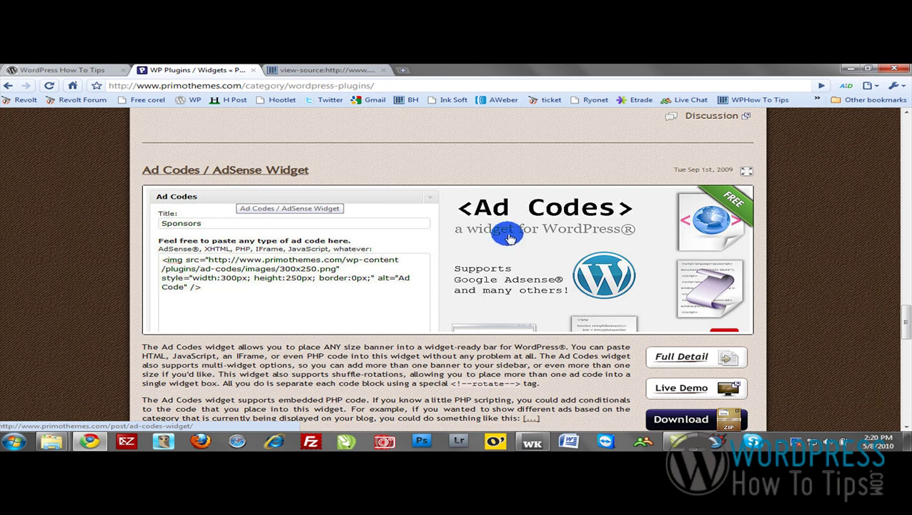
{"action": "scroll", "coordinate": [512, 238], "scroll_direction": "up", "scroll_amount": 10}
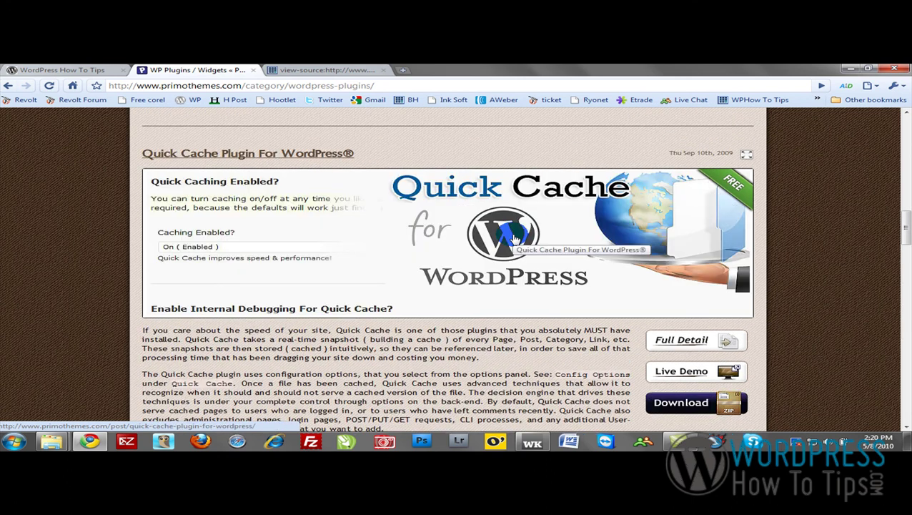
Open the Quick Cache plugin's page from the PriMoThemes category listing and review its description and user comments
{"action": "left_click", "coordinate": [433, 191]}
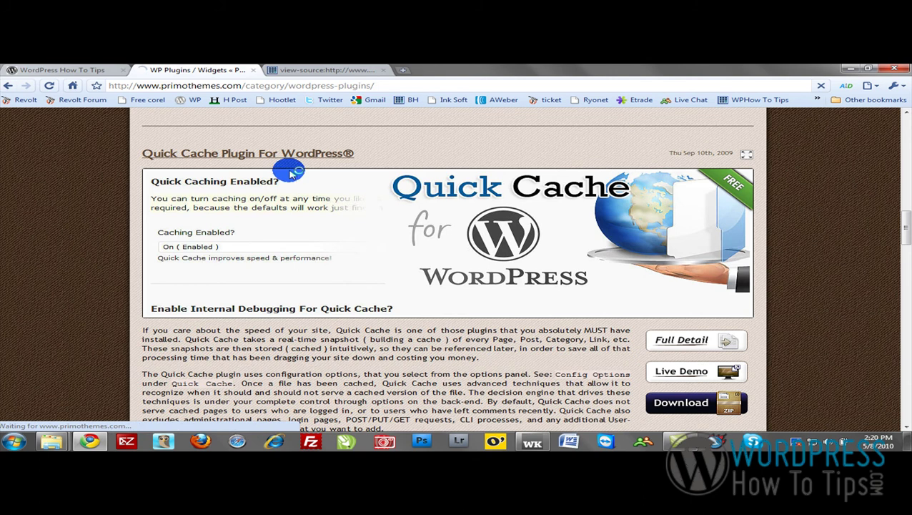
{"action": "scroll", "coordinate": [411, 261], "scroll_direction": "down", "scroll_amount": 5}
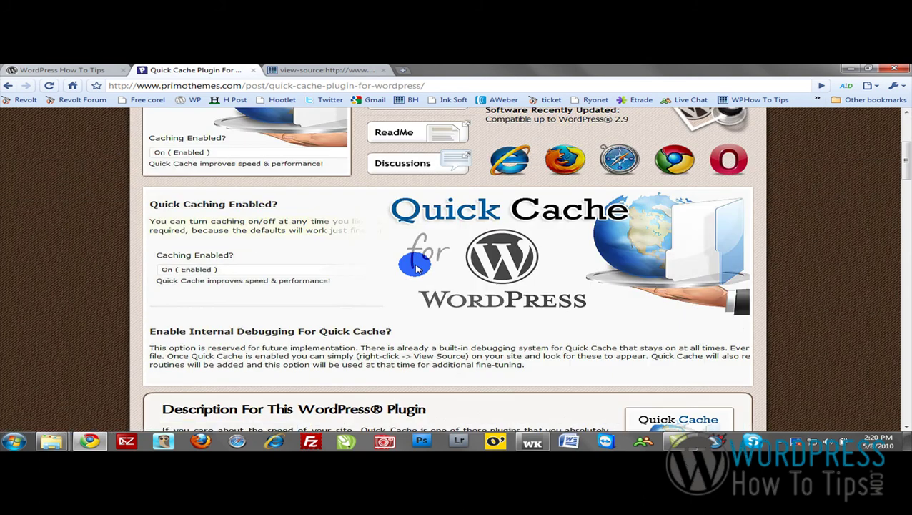
{"action": "scroll", "coordinate": [416, 268], "scroll_direction": "down", "scroll_amount": 5}
{"action": "scroll", "coordinate": [416, 268], "scroll_direction": "down", "scroll_amount": 12}
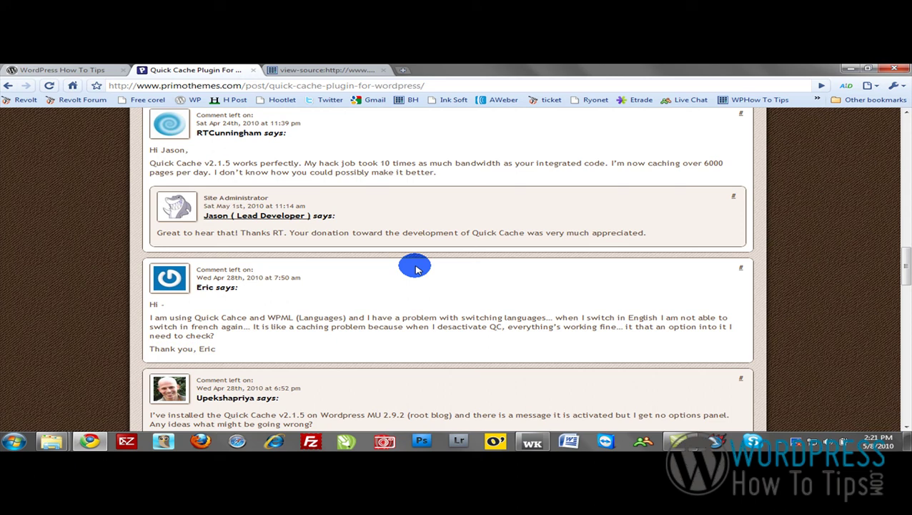
Go back to the WordPress.org Quick Cache listing and switch to the WordPress How To Tips home page
{"action": "left_click", "coordinate": [7, 86]}
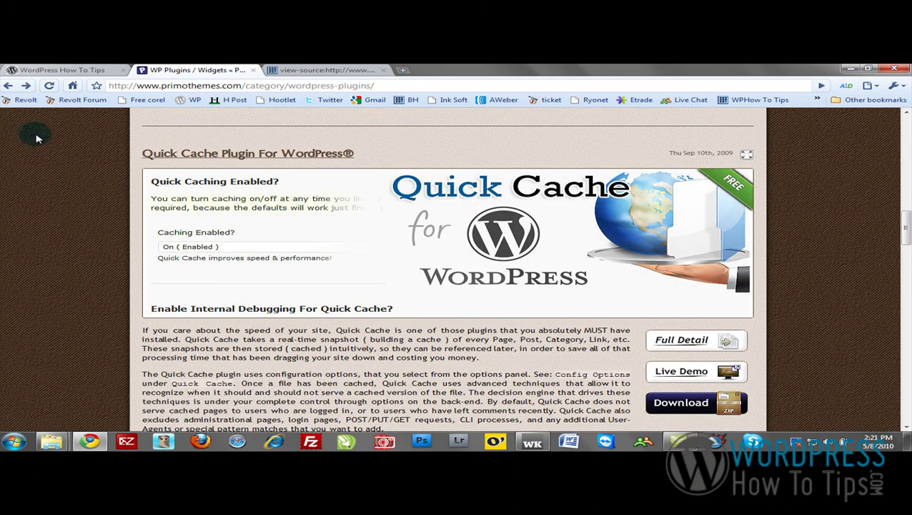
{"action": "left_click", "coordinate": [7, 86]}
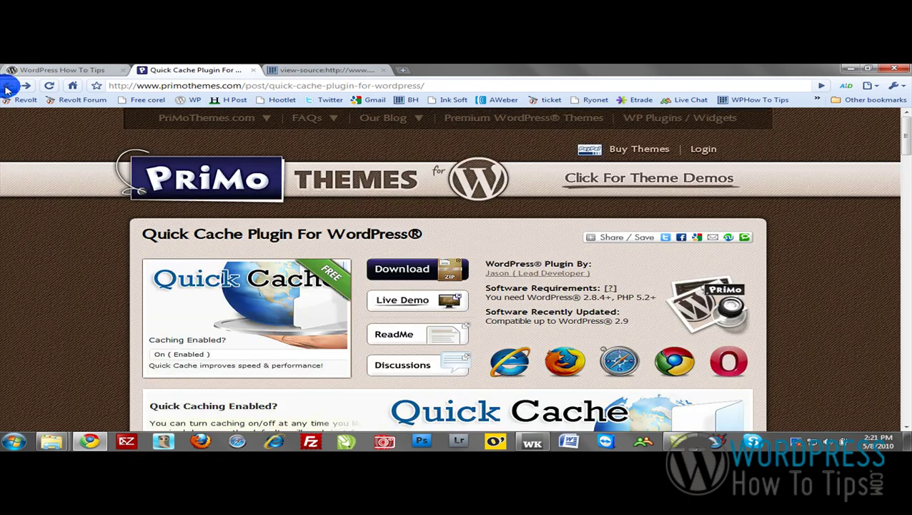
{"action": "left_click", "coordinate": [8, 85]}
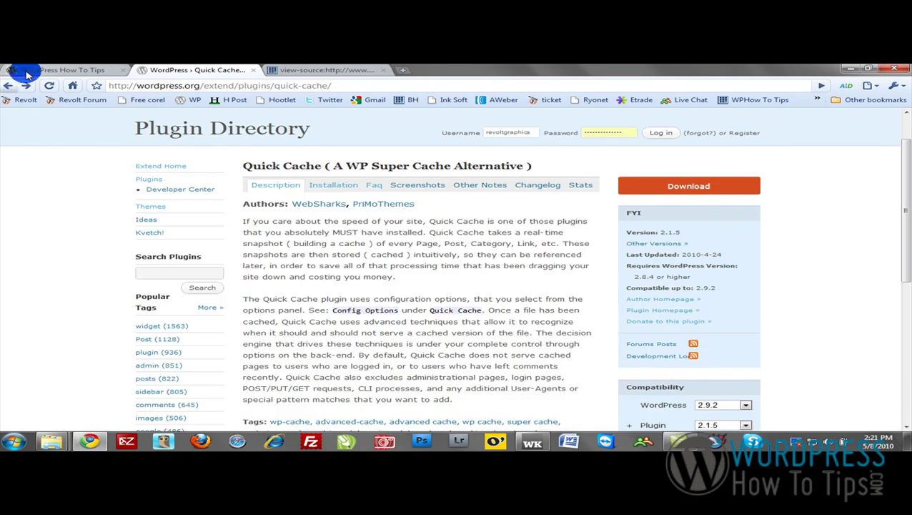
{"action": "left_click", "coordinate": [57, 69]}
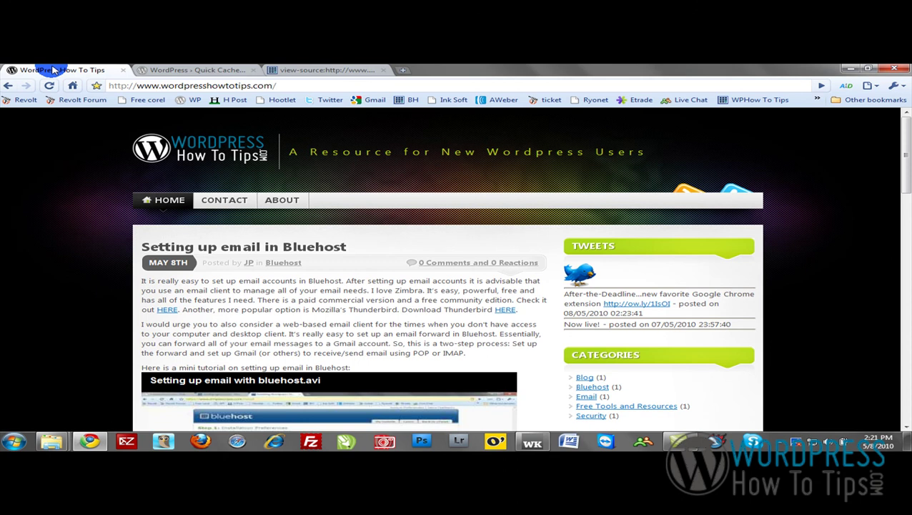